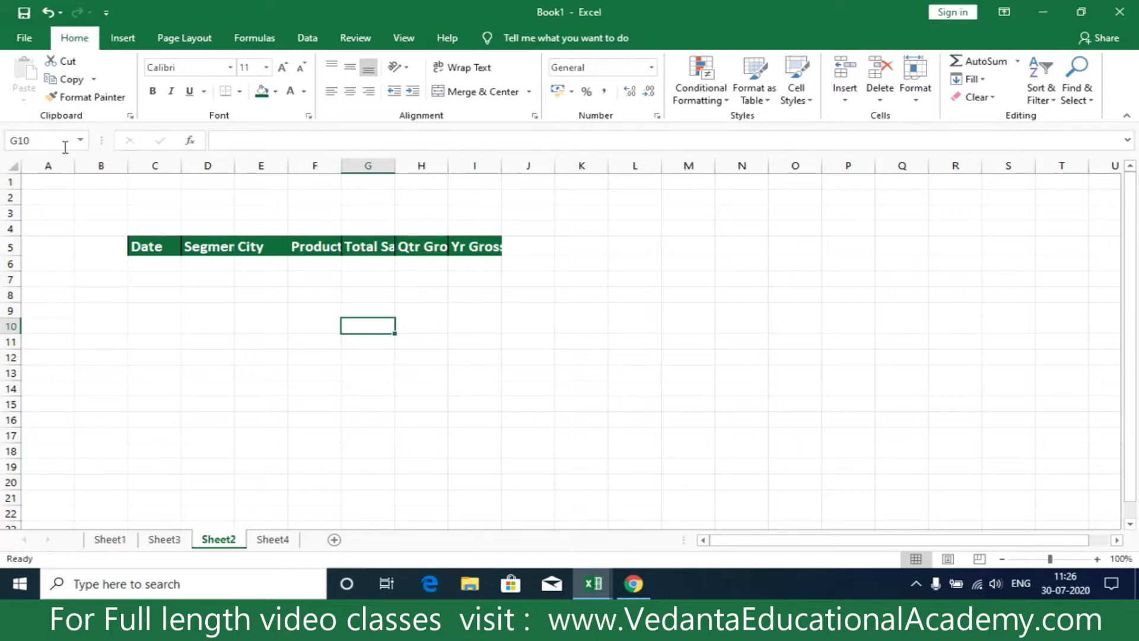
- Widen all columns of Sheet2 evenly so the table headings have more room
{"action": "left_click", "coordinate": [8, 164]}
{"action": "left_click_drag", "start_coordinate": [75, 165], "coordinate": [90, 165]}
{"action": "left_click", "coordinate": [336, 309]}
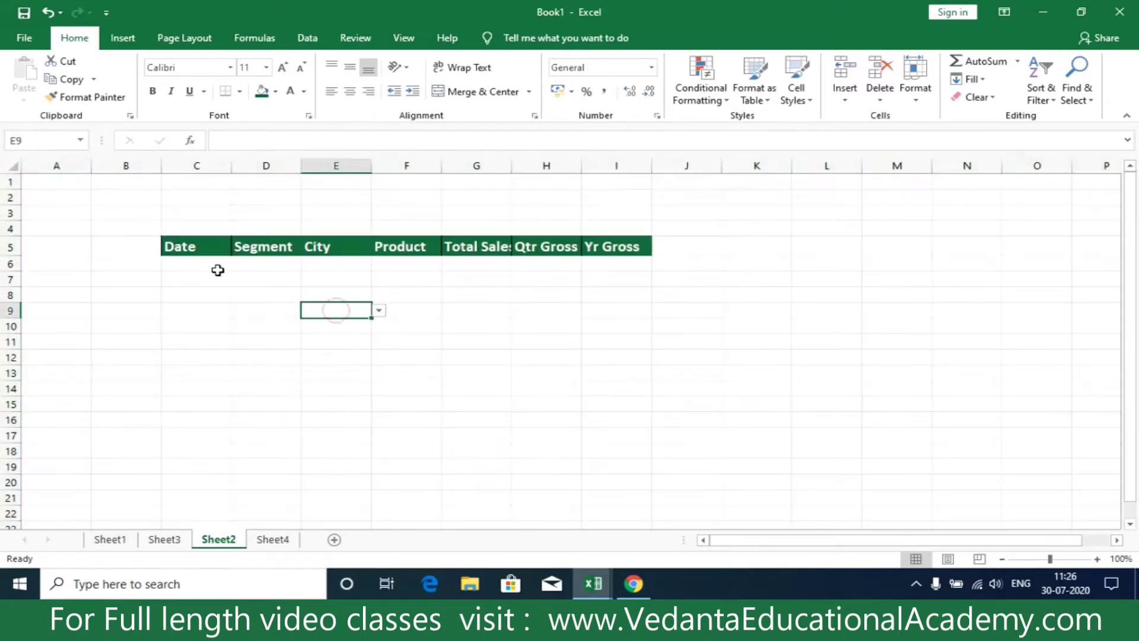
- Enter the formula =today() in cell C6 under the Date heading
{"action": "left_click", "coordinate": [215, 266]}
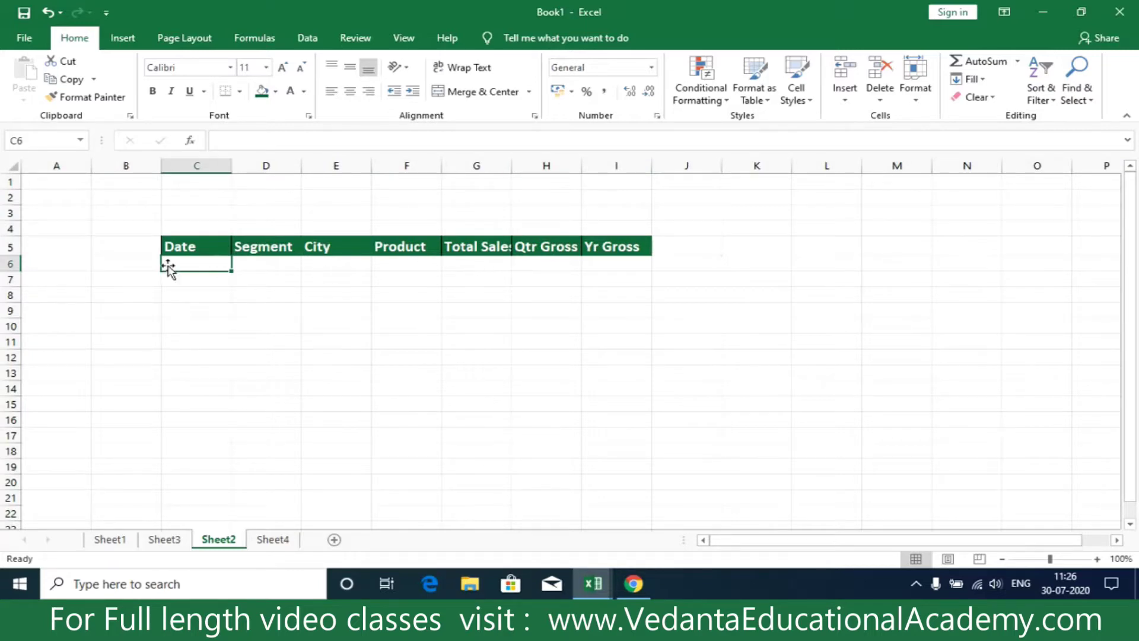
{"action": "type", "text": "=today"}
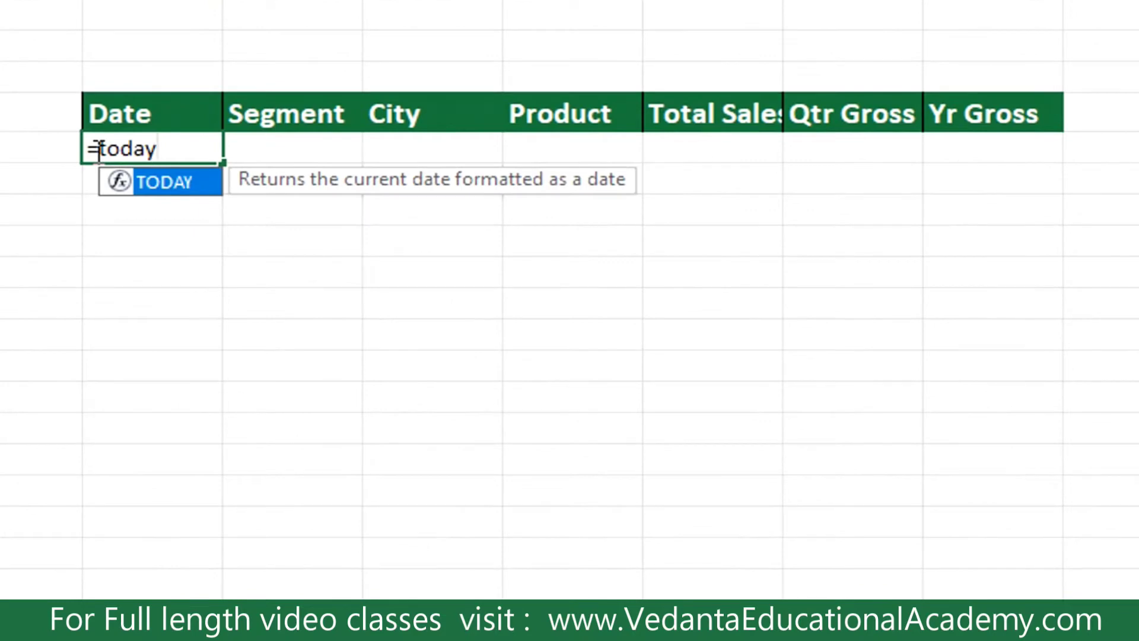
{"action": "type", "text": "()"}
{"action": "key", "text": "Return"}
- Fill row 6 from the drop-down lists with Govt as the Segment and hyderabad as the City
{"action": "key", "text": "Up"}
{"action": "key", "text": "Right"}
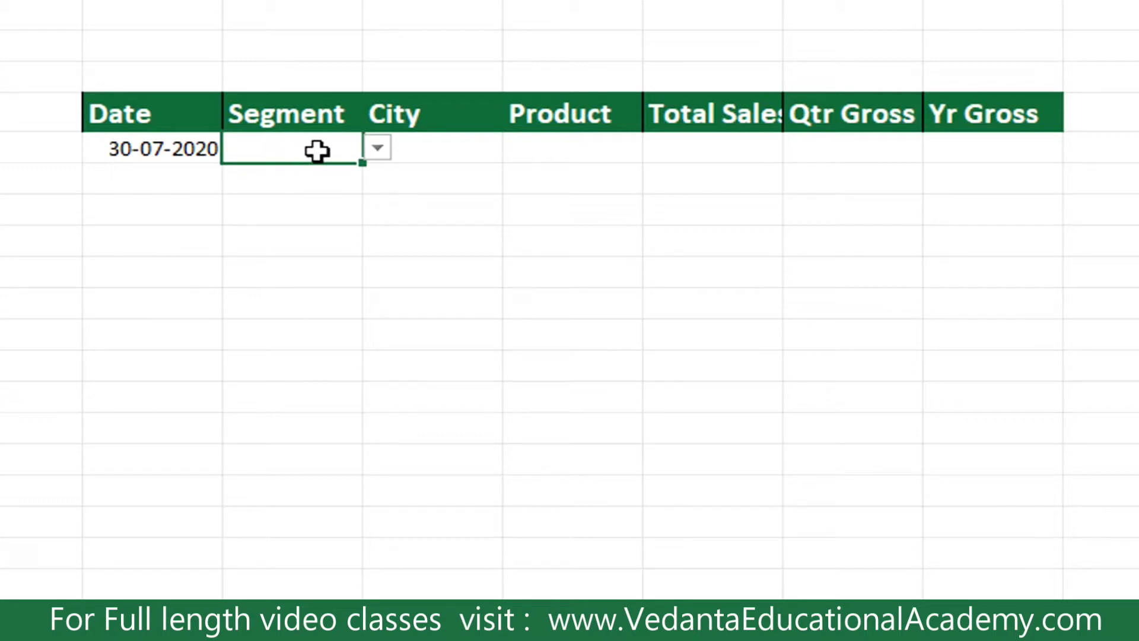
{"action": "left_click", "coordinate": [378, 151]}
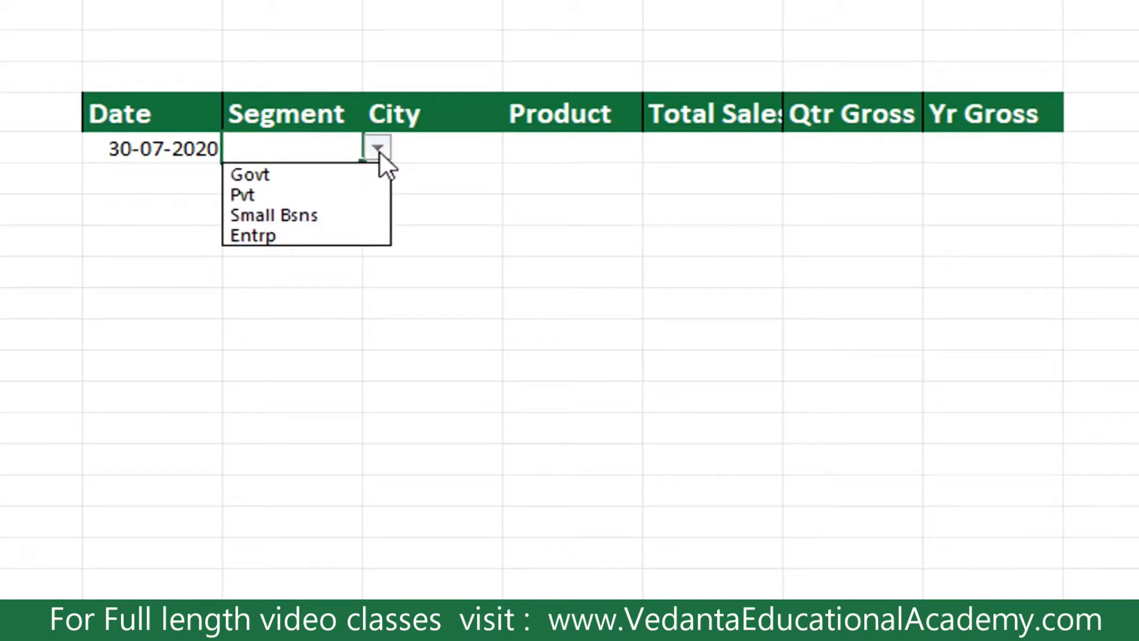
{"action": "left_click", "coordinate": [298, 174]}
{"action": "key", "text": "Tab"}
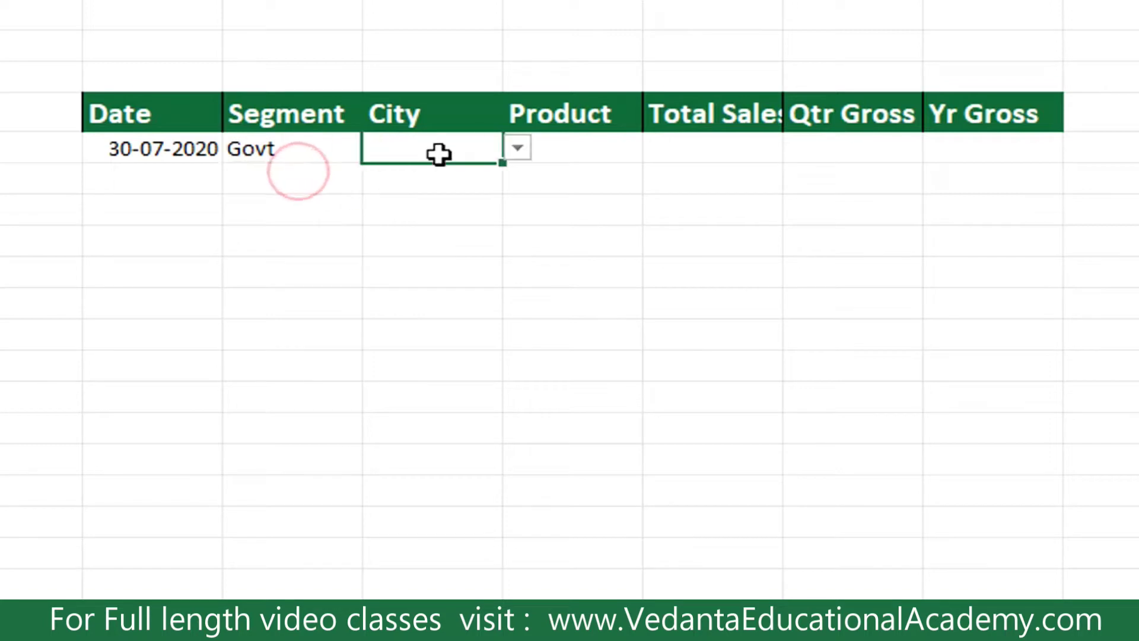
{"action": "left_click", "coordinate": [519, 150]}
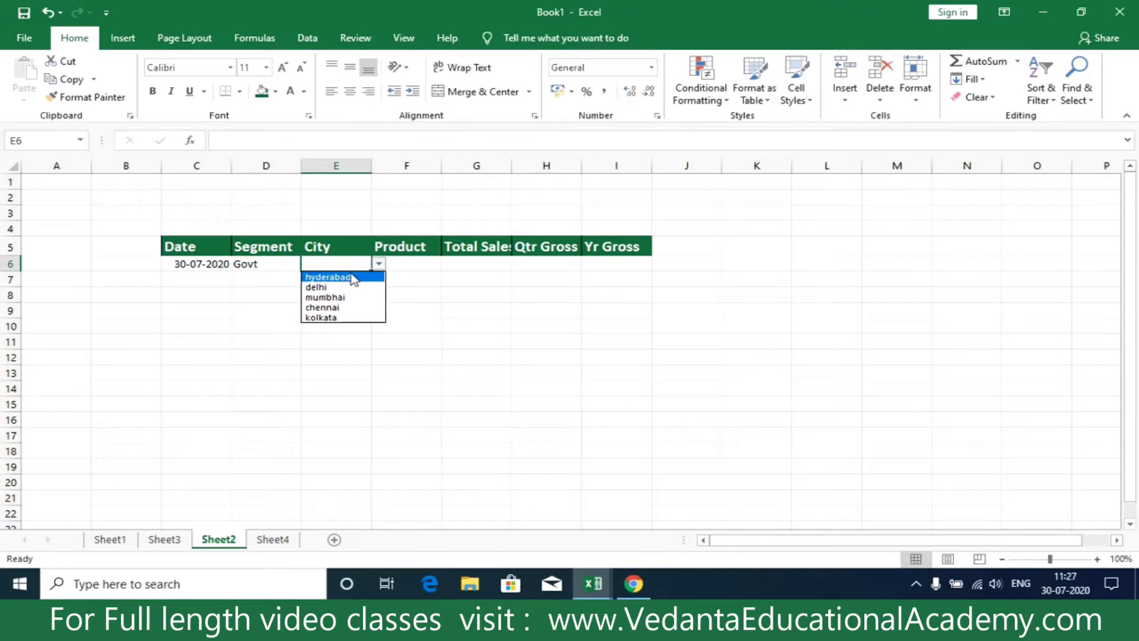
{"action": "left_click", "coordinate": [328, 277]}
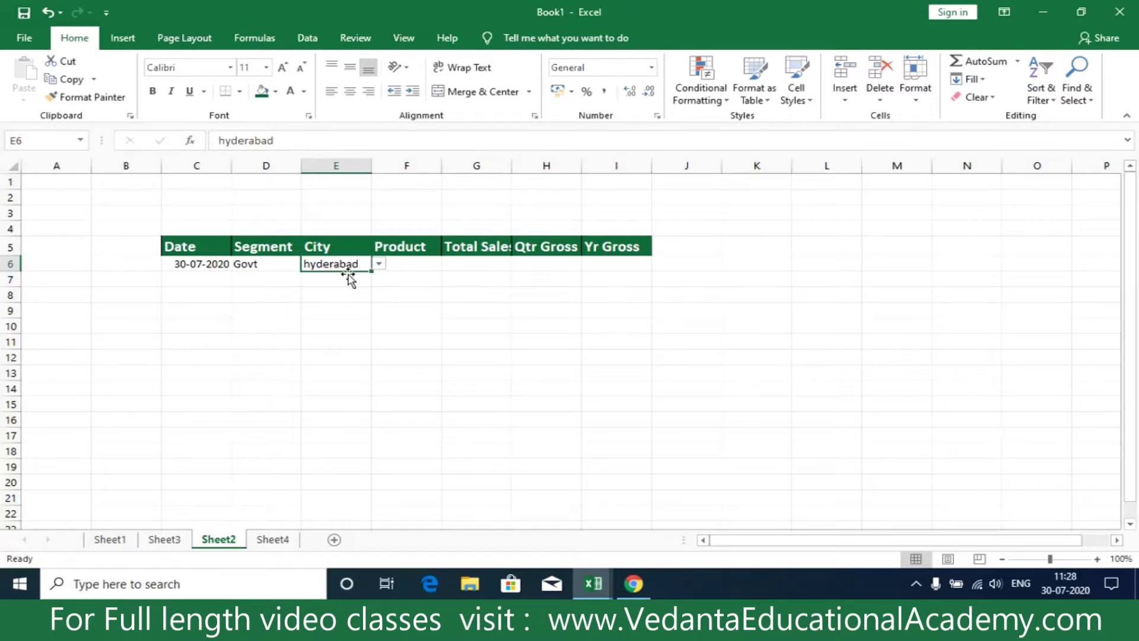
{"action": "left_click", "coordinate": [295, 369]}
{"action": "left_click_drag", "start_coordinate": [102, 222], "coordinate": [855, 340]}
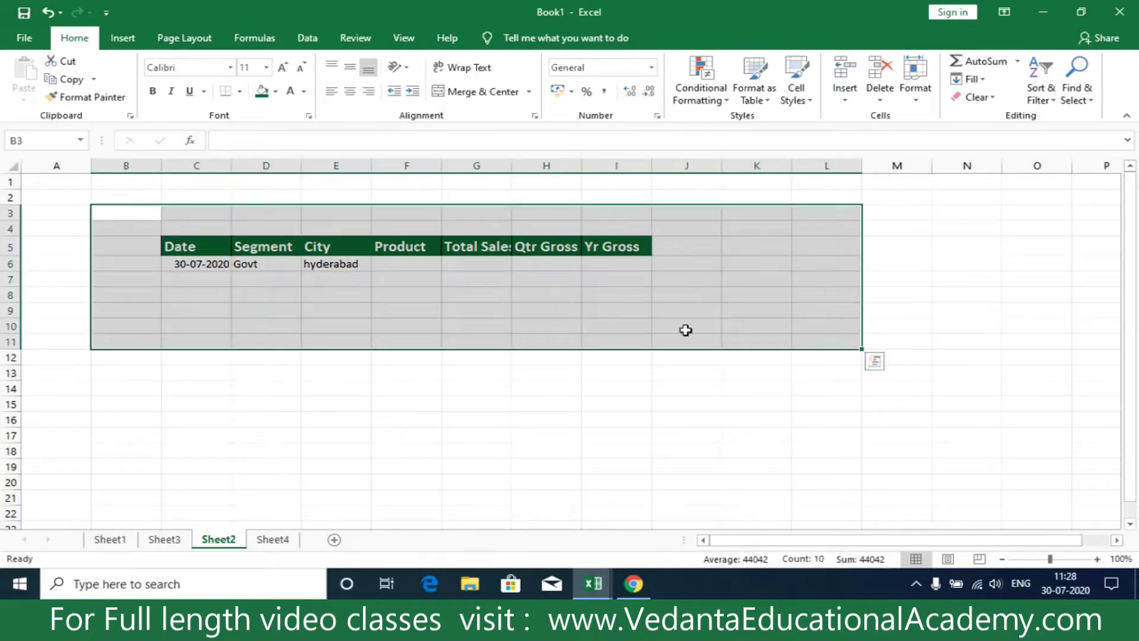
- Widen the Total Sales and Qtr Gross columns on Sheet1 so their headings fit
{"action": "left_click", "coordinate": [109, 540]}
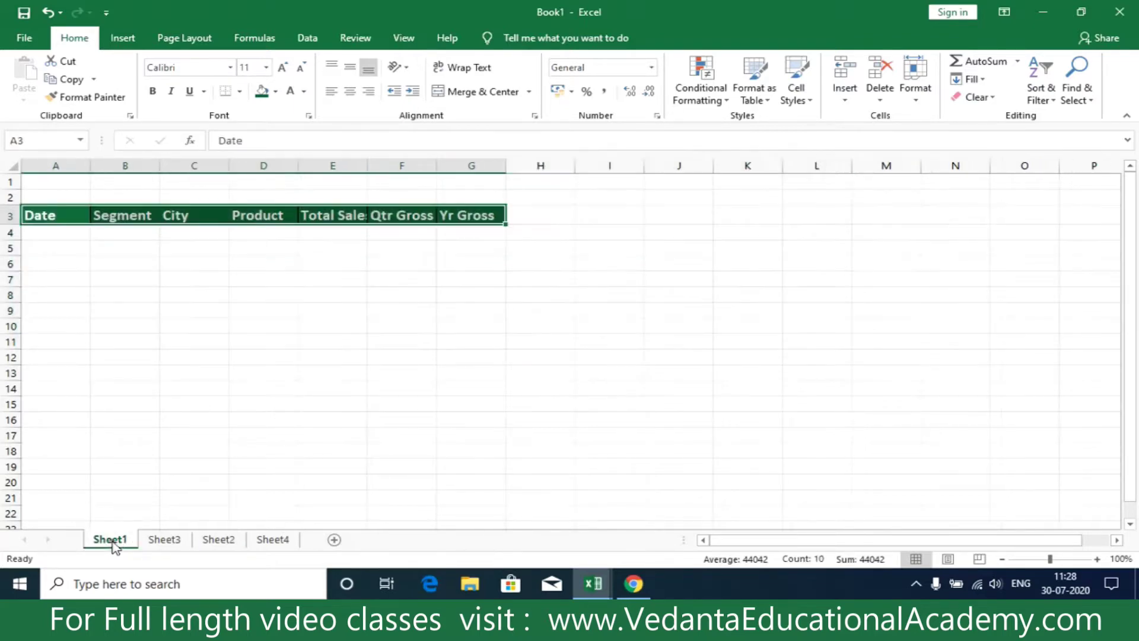
{"action": "left_click", "coordinate": [126, 352]}
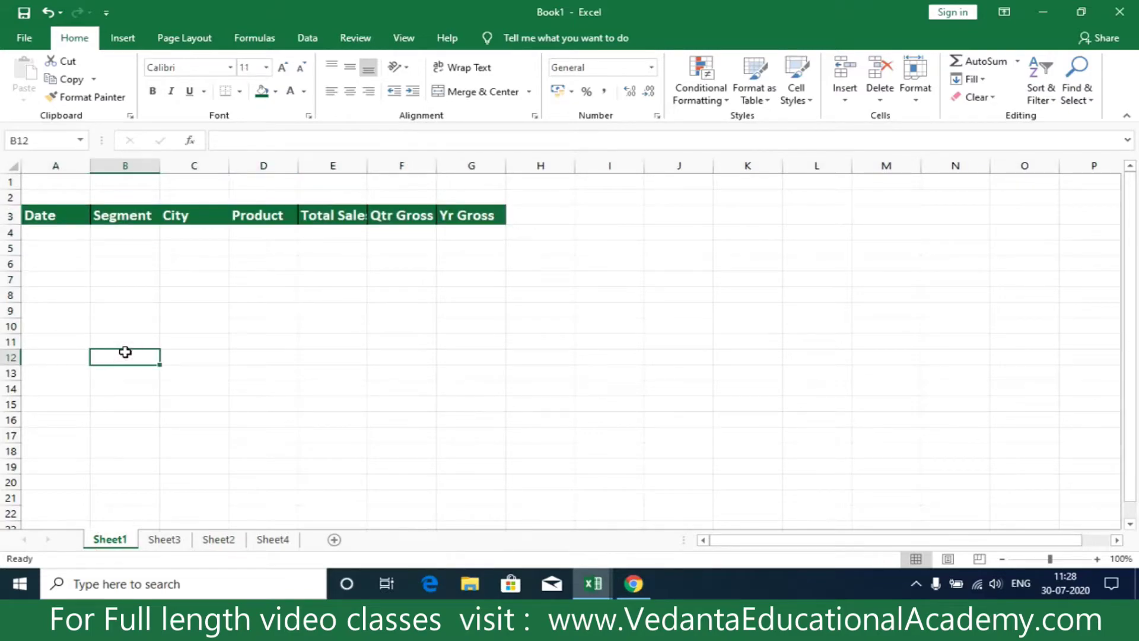
{"action": "left_click", "coordinate": [45, 232]}
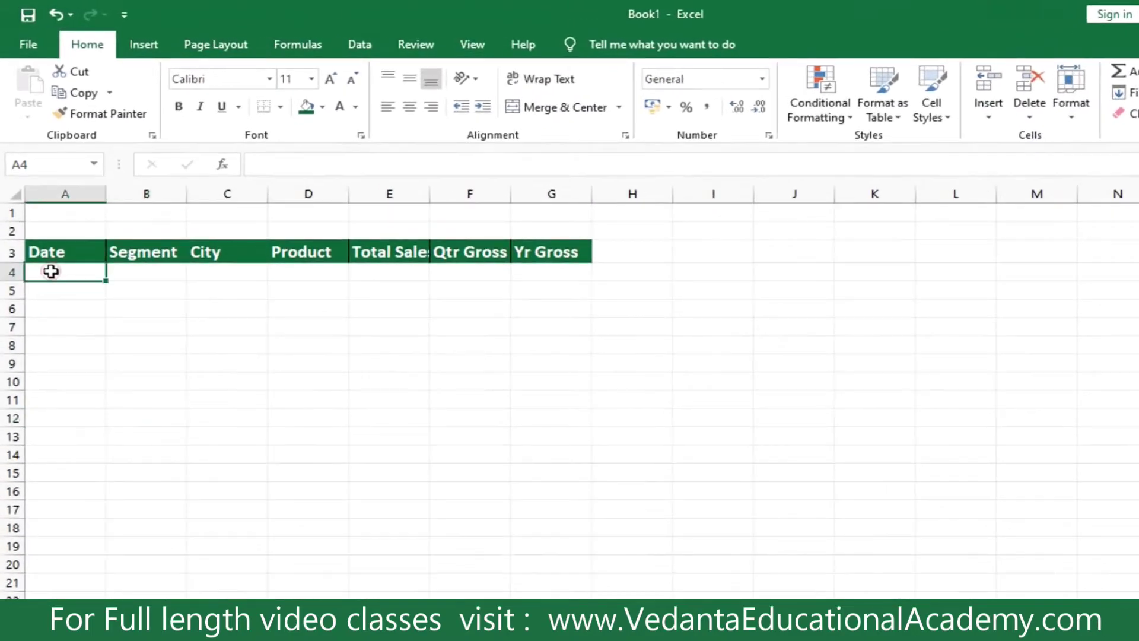
{"action": "left_click", "coordinate": [148, 270]}
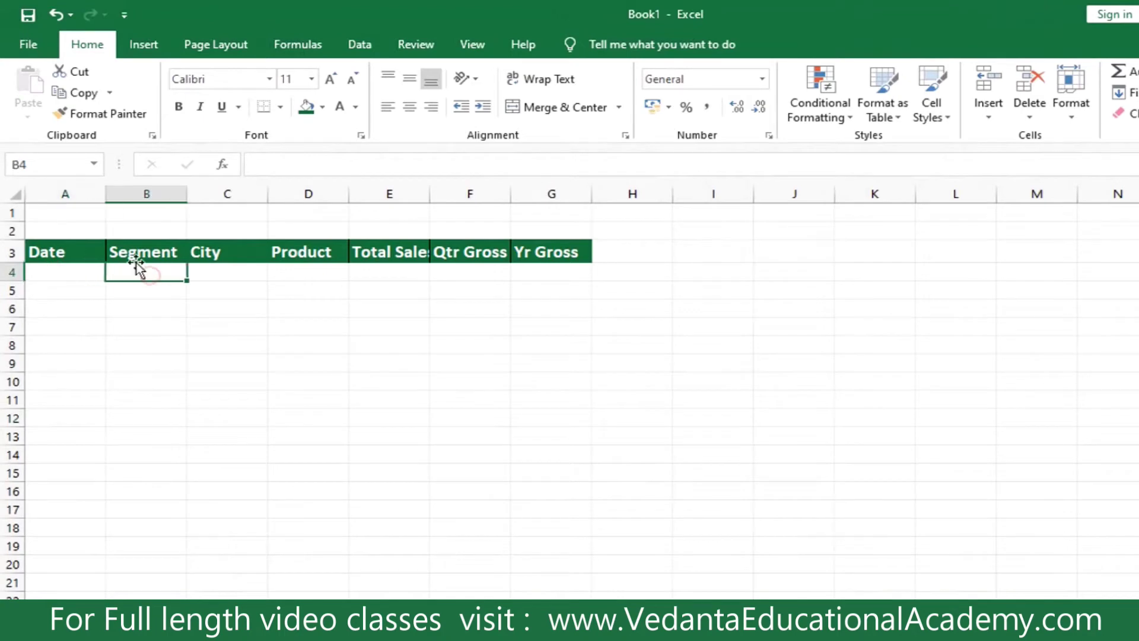
{"action": "left_click", "coordinate": [222, 274]}
{"action": "left_click", "coordinate": [305, 273]}
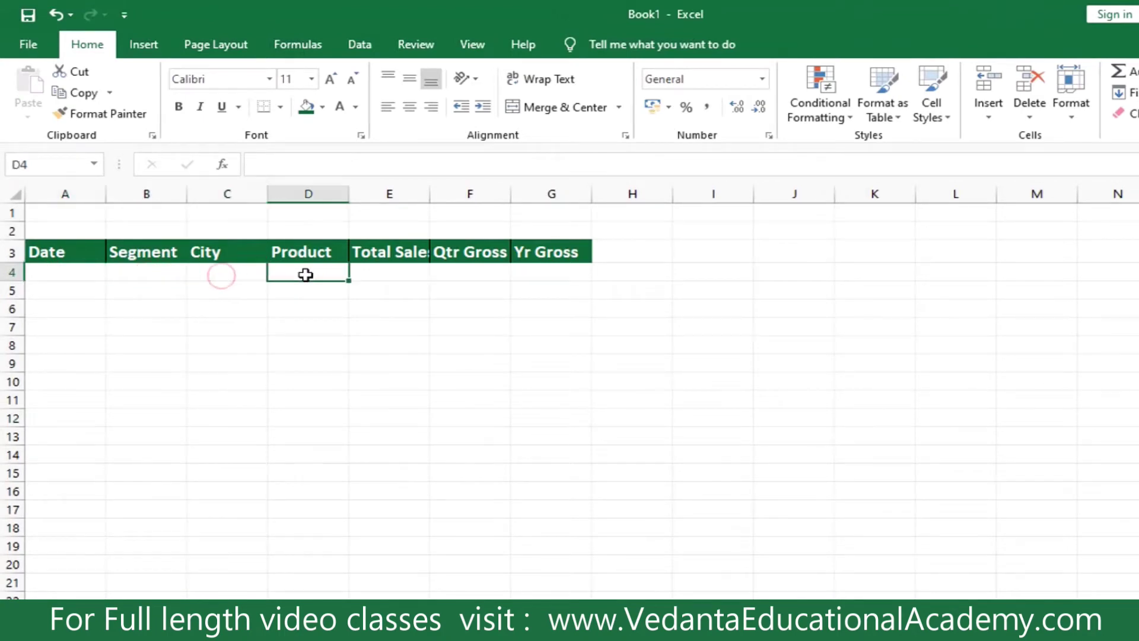
{"action": "left_click", "coordinate": [413, 276]}
{"action": "left_click_drag", "start_coordinate": [428, 193], "coordinate": [451, 194]}
{"action": "left_click", "coordinate": [513, 271]}
{"action": "left_click_drag", "start_coordinate": [531, 191], "coordinate": [551, 191]}
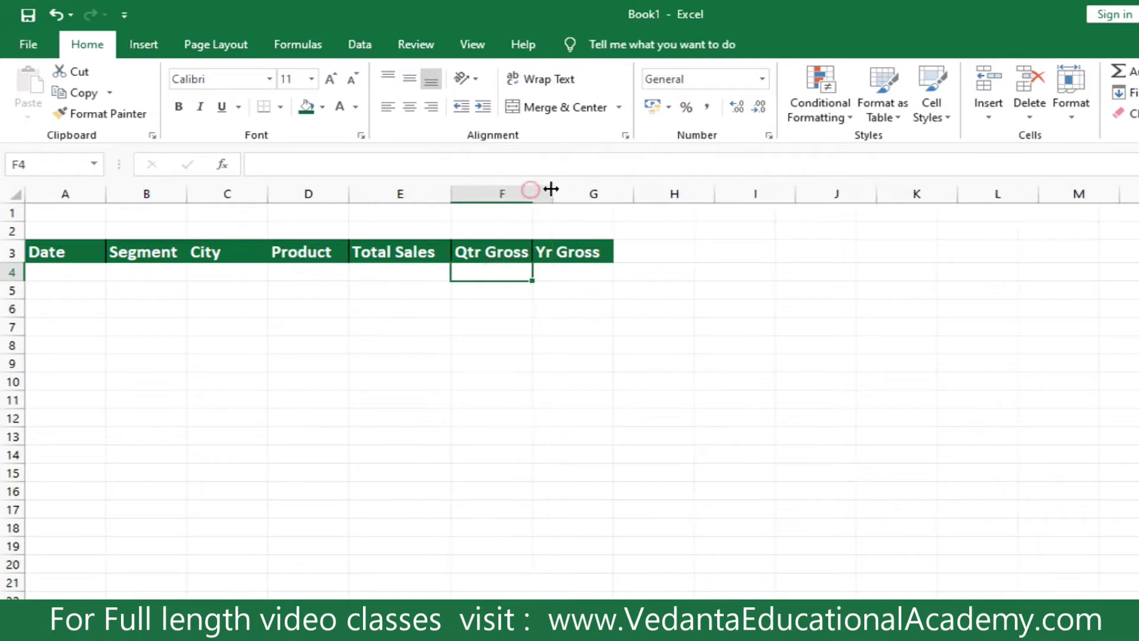
{"action": "left_click", "coordinate": [586, 330]}
{"action": "left_click", "coordinate": [585, 270]}
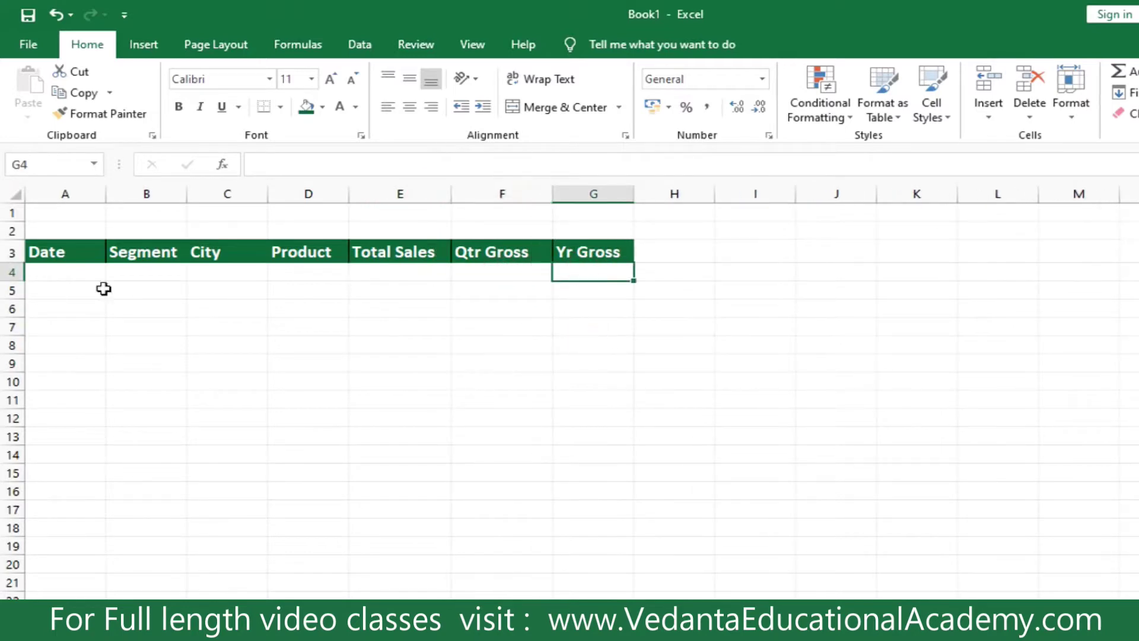
{"action": "left_click", "coordinate": [137, 273]}
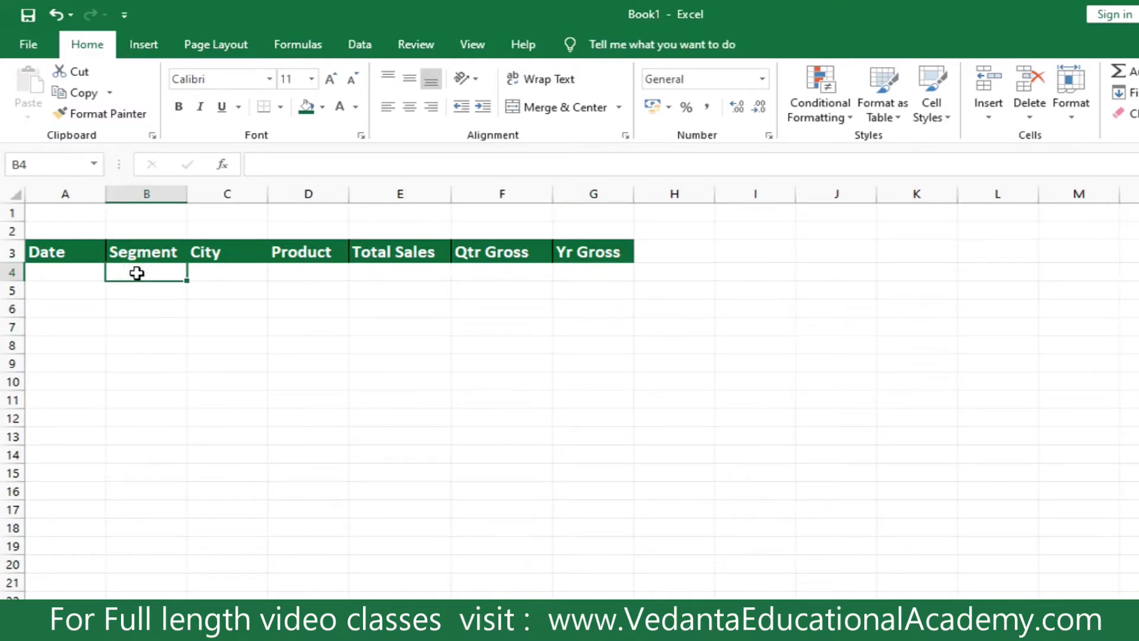
{"action": "left_click", "coordinate": [229, 270]}
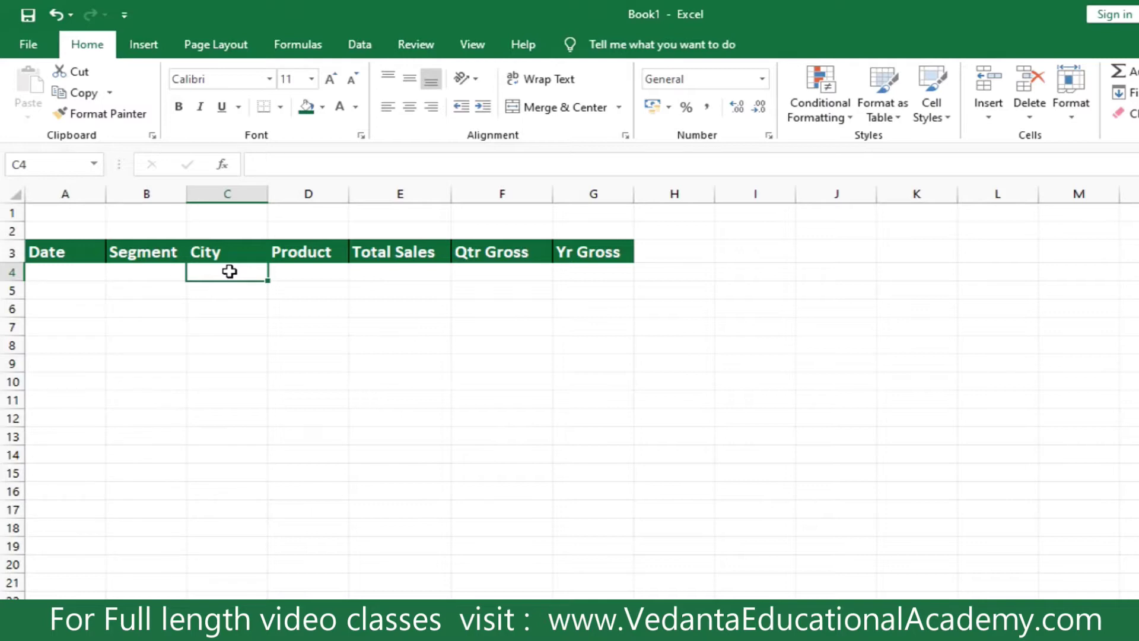
{"action": "left_click", "coordinate": [201, 445]}
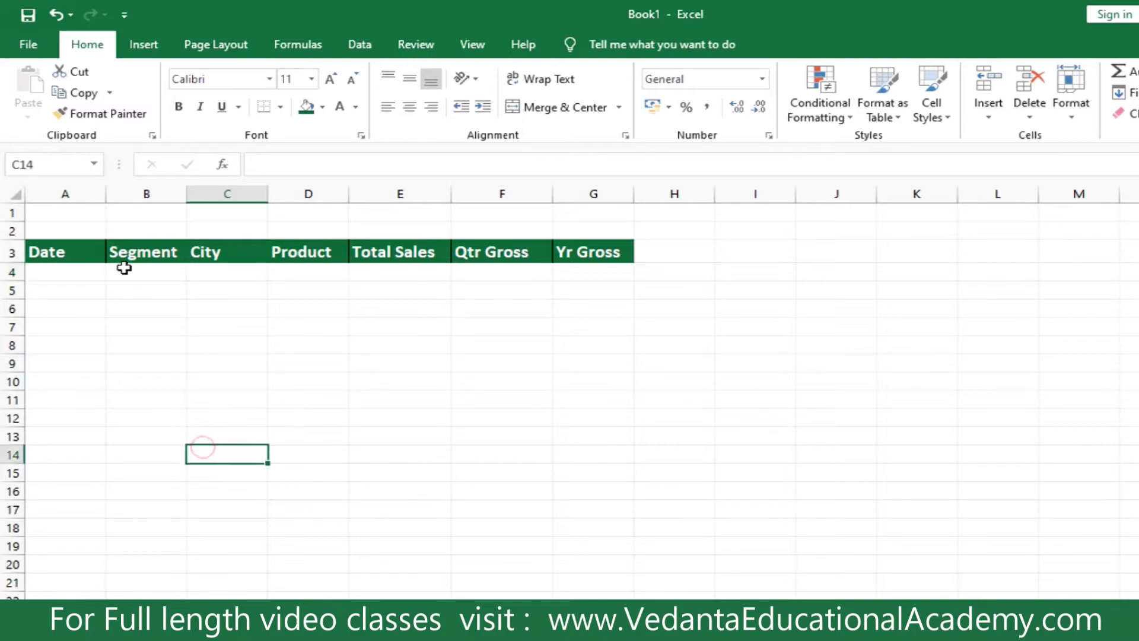
{"action": "left_click", "coordinate": [145, 274]}
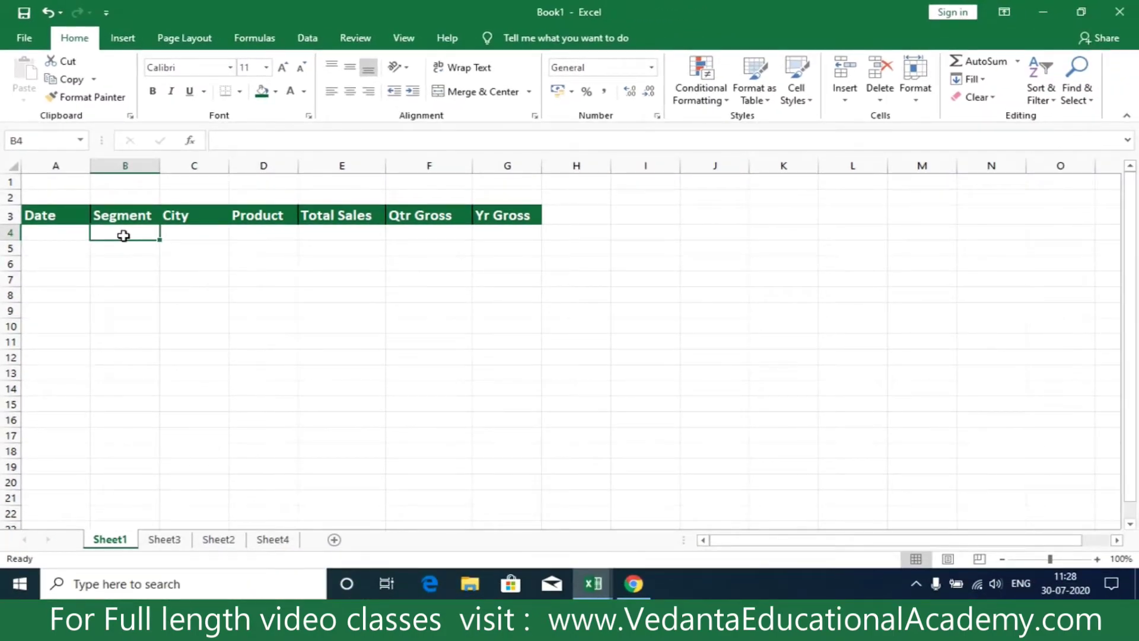
- Enter the segment list Govt, Pvt, Entp and Small Bsns in cells E6 to E9 of Sheet3
{"action": "left_click", "coordinate": [166, 540]}
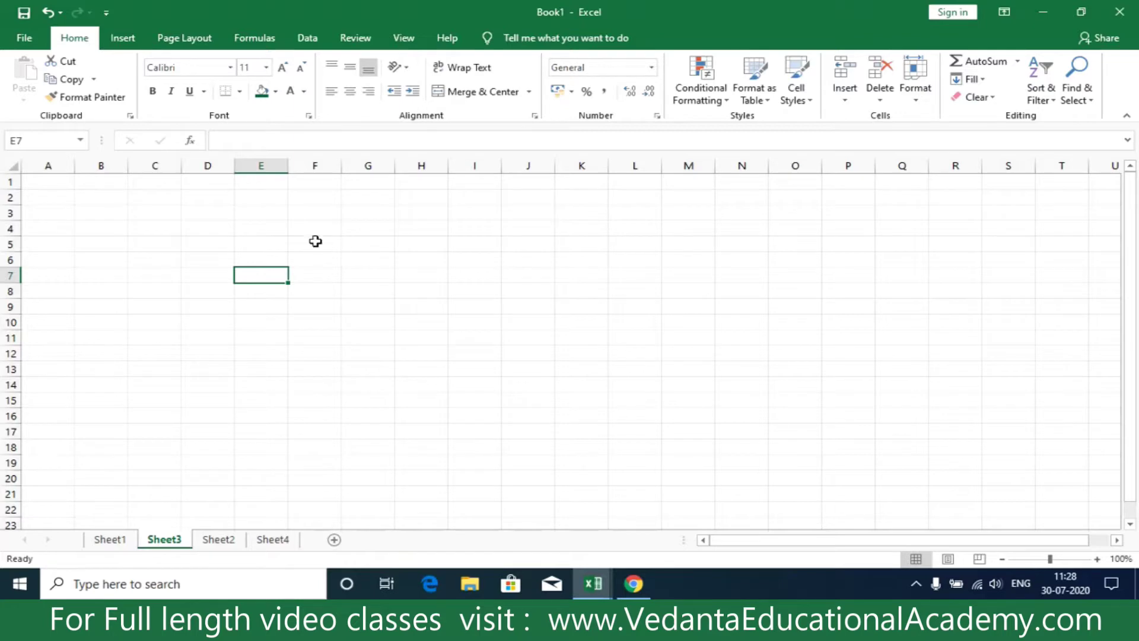
{"action": "left_click", "coordinate": [262, 253]}
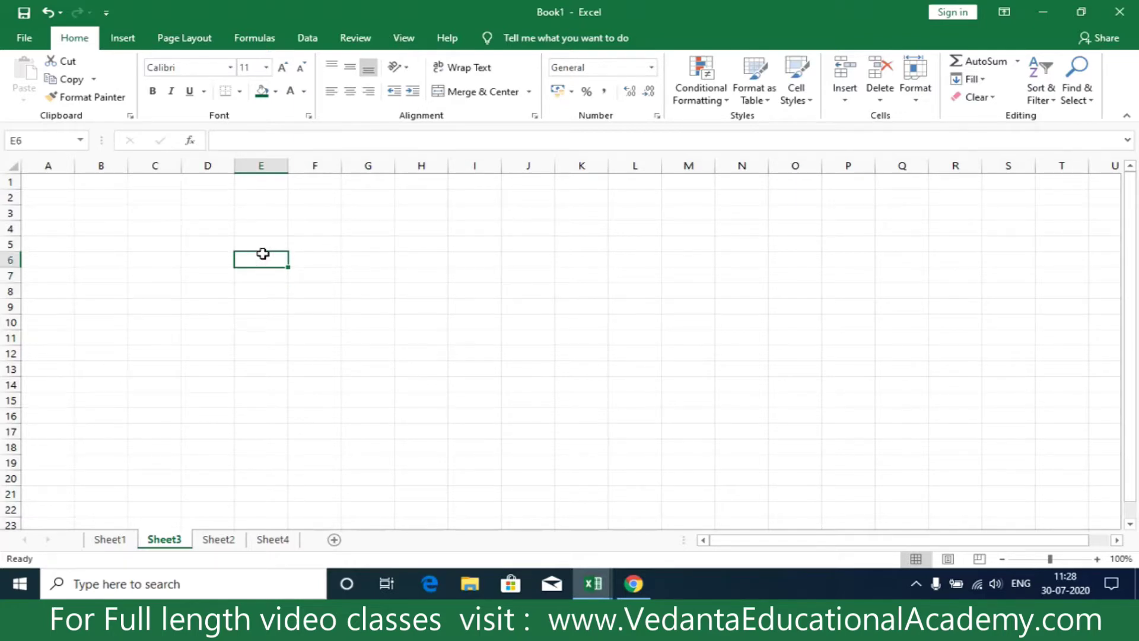
{"action": "type", "text": "Govt"}
{"action": "key", "text": "Return"}
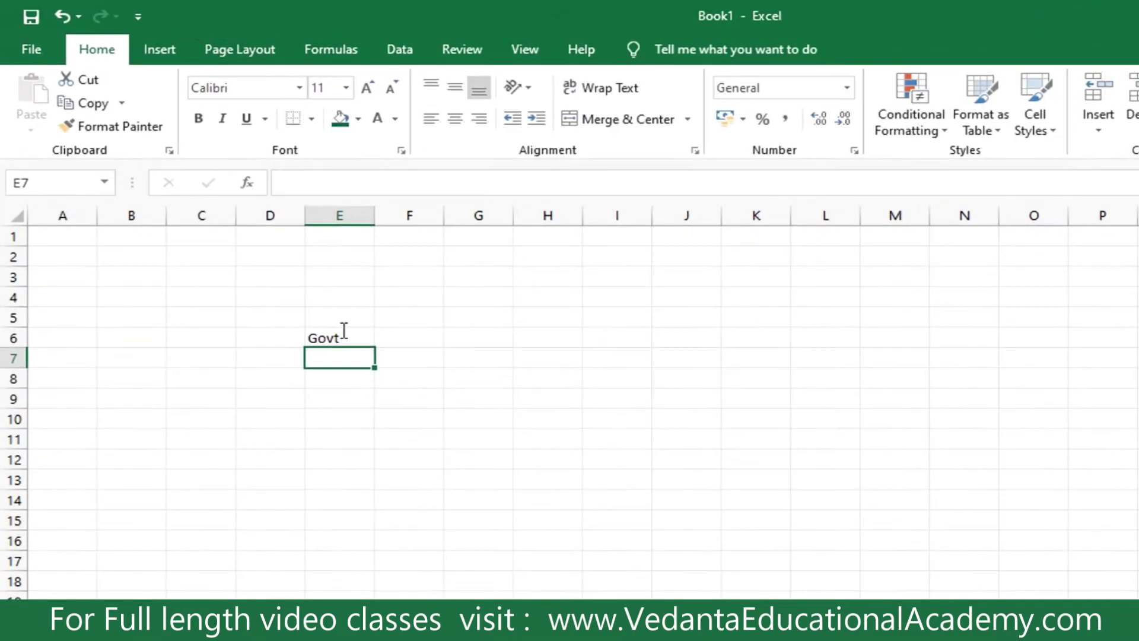
{"action": "type", "text": "Pvt"}
{"action": "key", "text": "Return"}
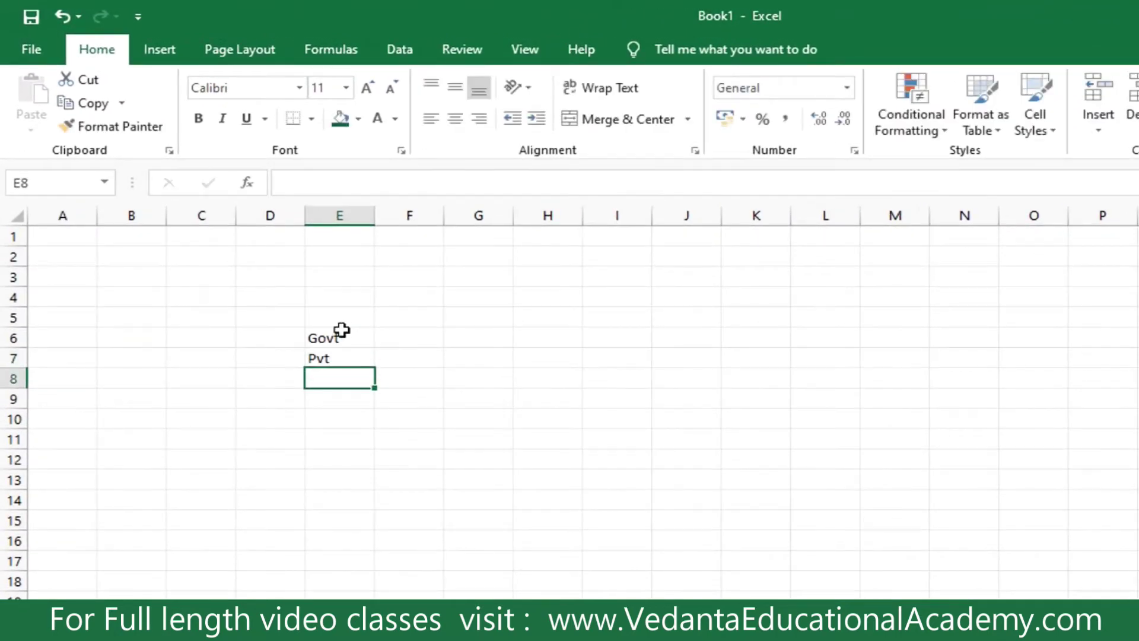
{"action": "type", "text": "Entp"}
{"action": "key", "text": "Return"}
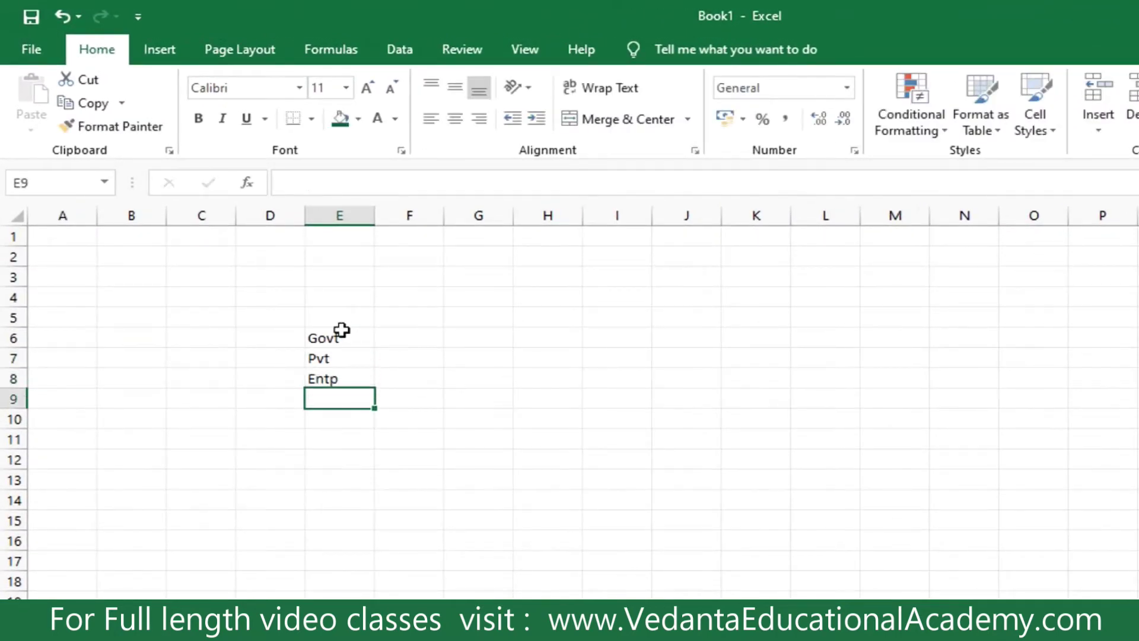
{"action": "type", "text": "Small "}
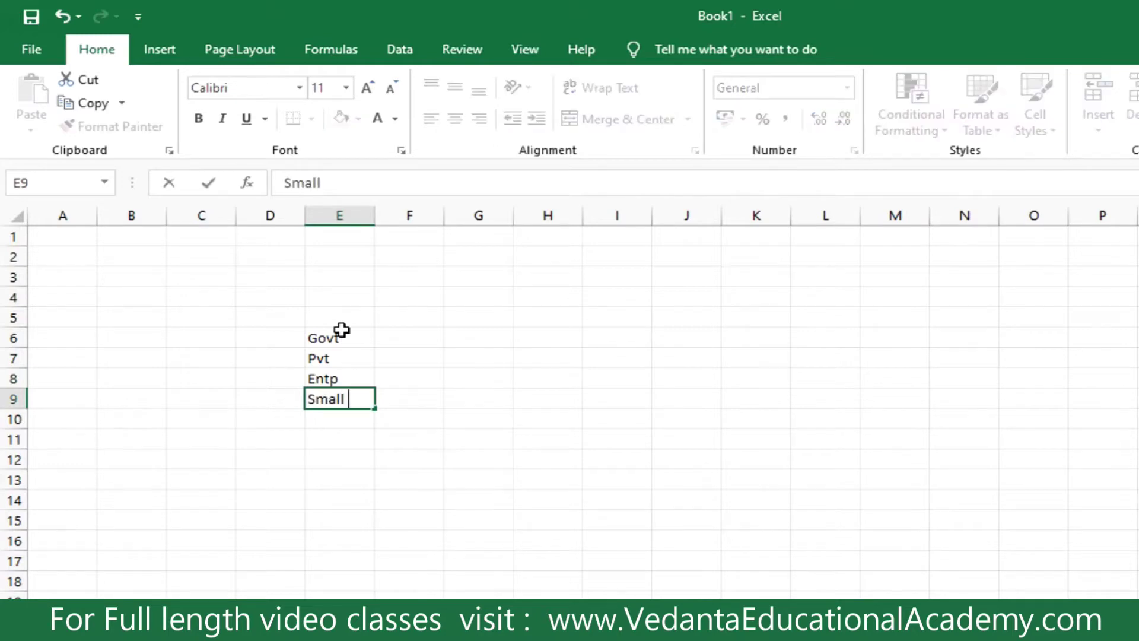
{"action": "type", "text": "Bsns"}
{"action": "key", "text": "Return"}
{"action": "key", "text": "Up"}
{"action": "key", "text": "Up"}
{"action": "key", "text": "Up"}
{"action": "key", "text": "Up"}
{"action": "key", "text": "Up"}
{"action": "key", "text": "Down"}
{"action": "key", "text": "Down"}
{"action": "key", "text": "Down"}
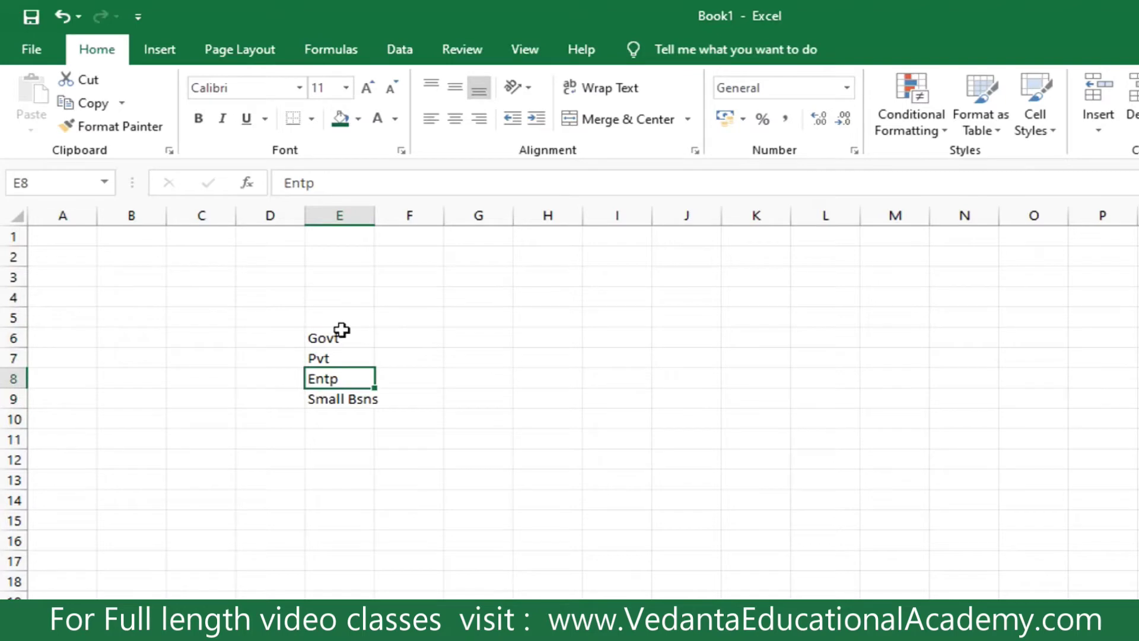
{"action": "key", "text": "Right"}
{"action": "key", "text": "Right"}
{"action": "key", "text": "Up"}
{"action": "key", "text": "Up"}
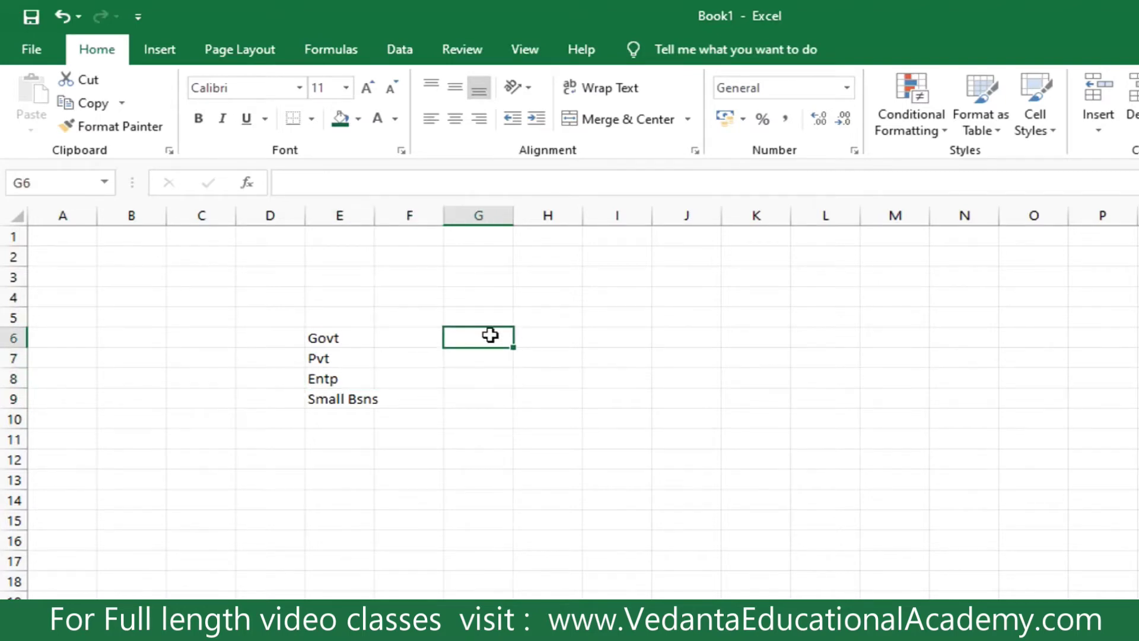
{"action": "type", "text": "Hyderbaad"}
{"action": "key", "text": "BackSpace"}
{"action": "key", "text": "BackSpace"}
{"action": "key", "text": "BackSpace"}
{"action": "type", "text": "abd"}
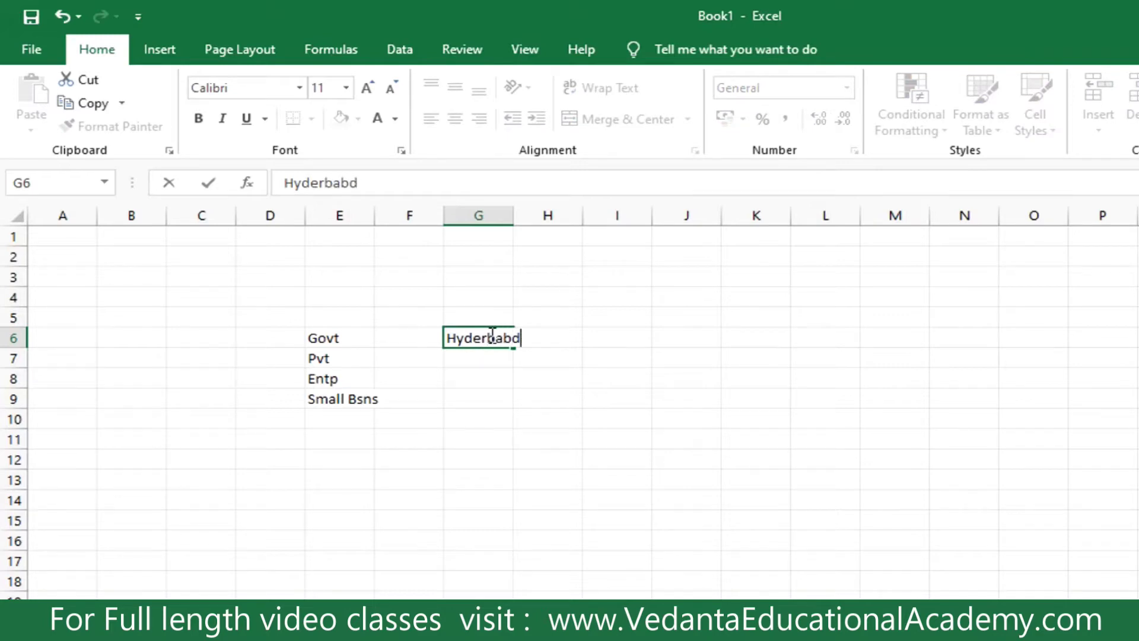
{"action": "key", "text": "Return"}
- Enter the city list Hyderabad, Chennail, Mumbai, Delhi and Goa in cells G6 to G10
{"action": "left_click", "coordinate": [492, 336]}
{"action": "type", "text": "Hyderabad"}
{"action": "key", "text": "Return"}
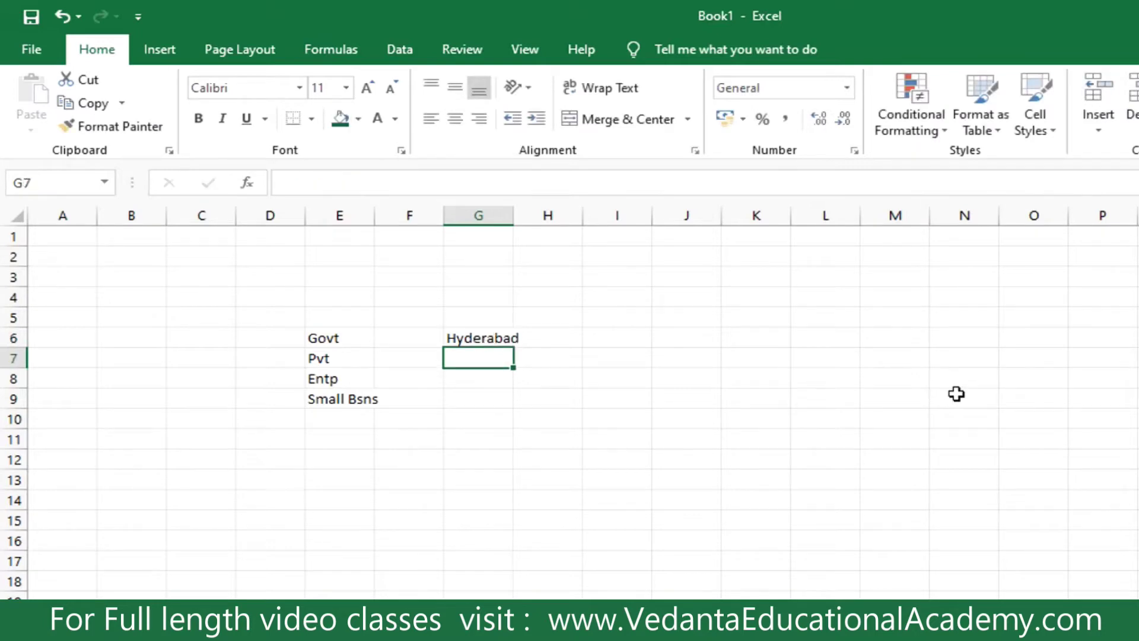
{"action": "type", "text": "Chennail"}
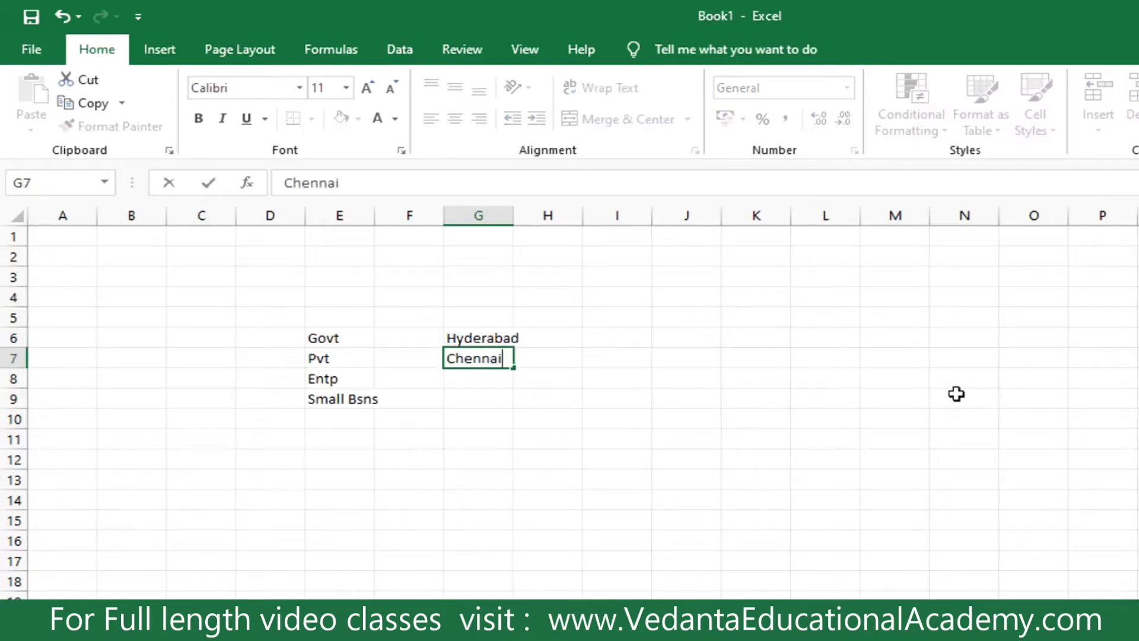
{"action": "key", "text": "Return"}
{"action": "type", "text": "Mumbai"}
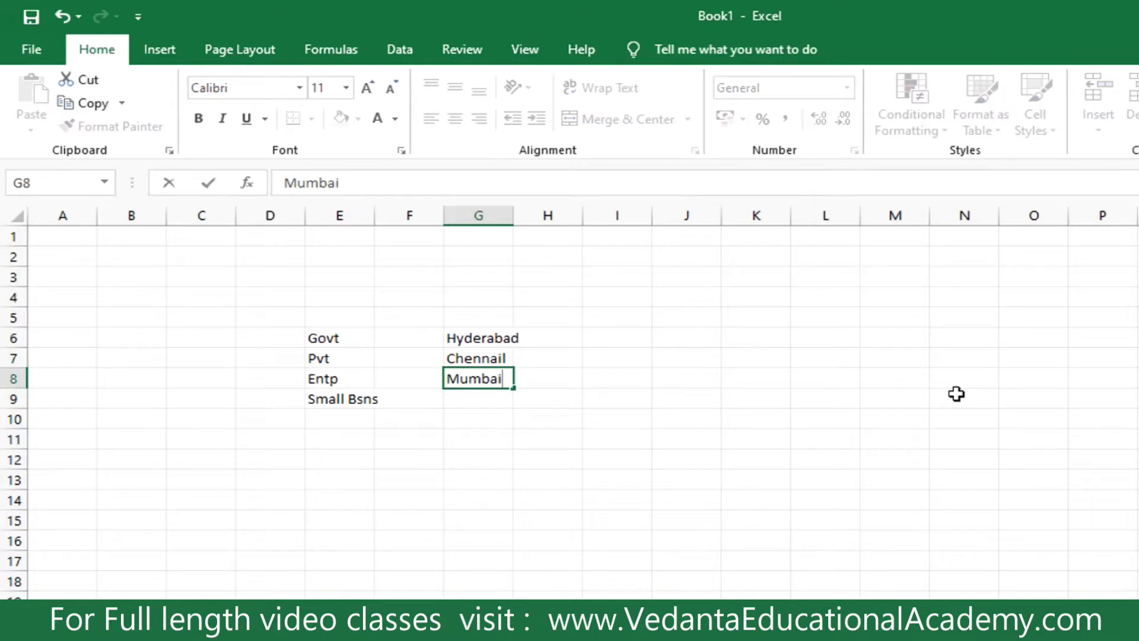
{"action": "key", "text": "Return"}
{"action": "type", "text": "Delhi"}
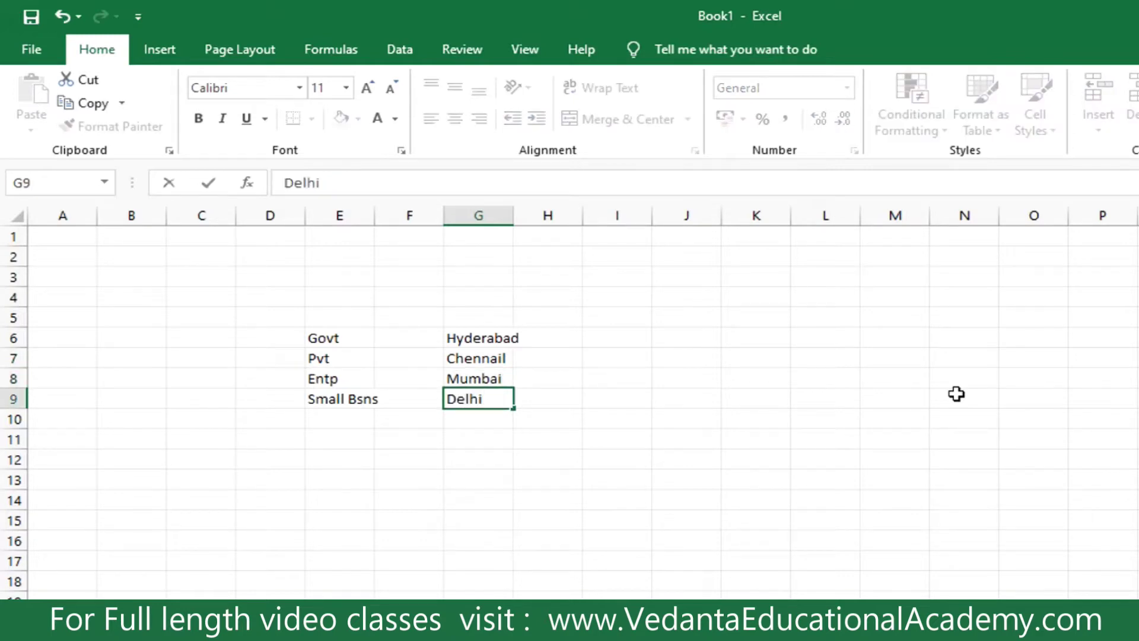
{"action": "key", "text": "Return"}
{"action": "type", "text": "Goa"}
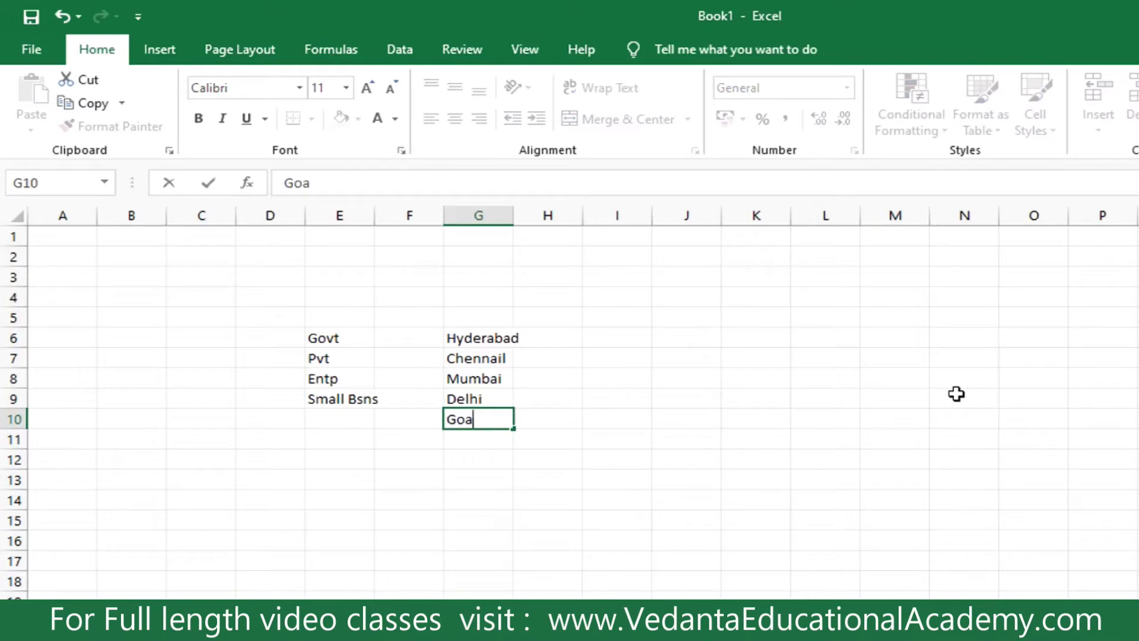
{"action": "key", "text": "Return"}
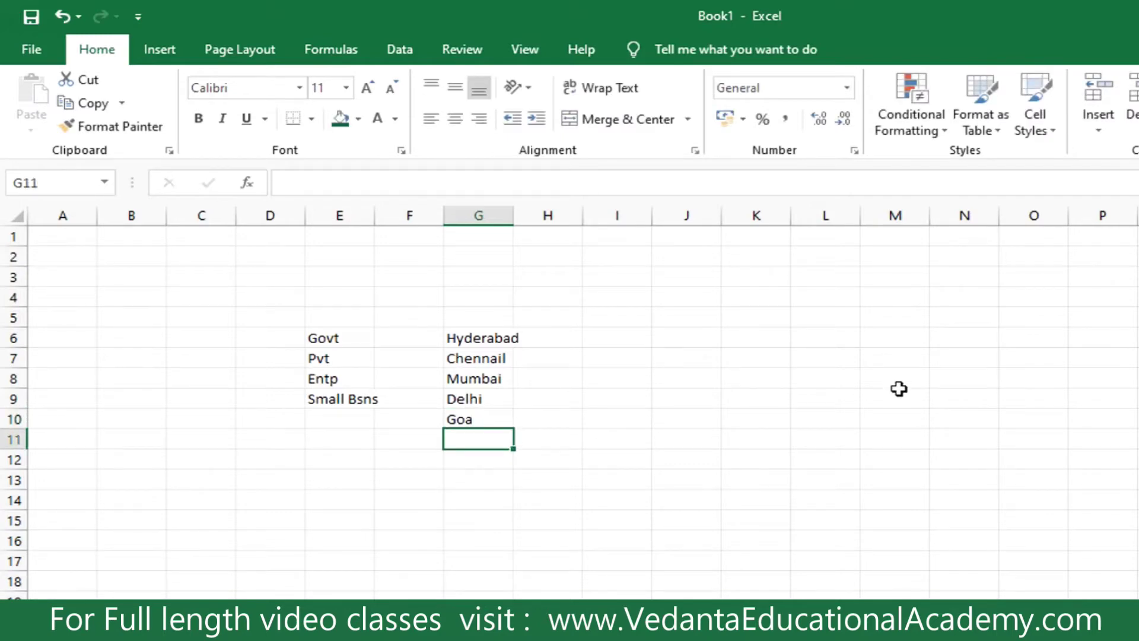
- Name the segment list range E6 to E9 segmentlist
{"action": "left_click", "coordinate": [344, 343]}
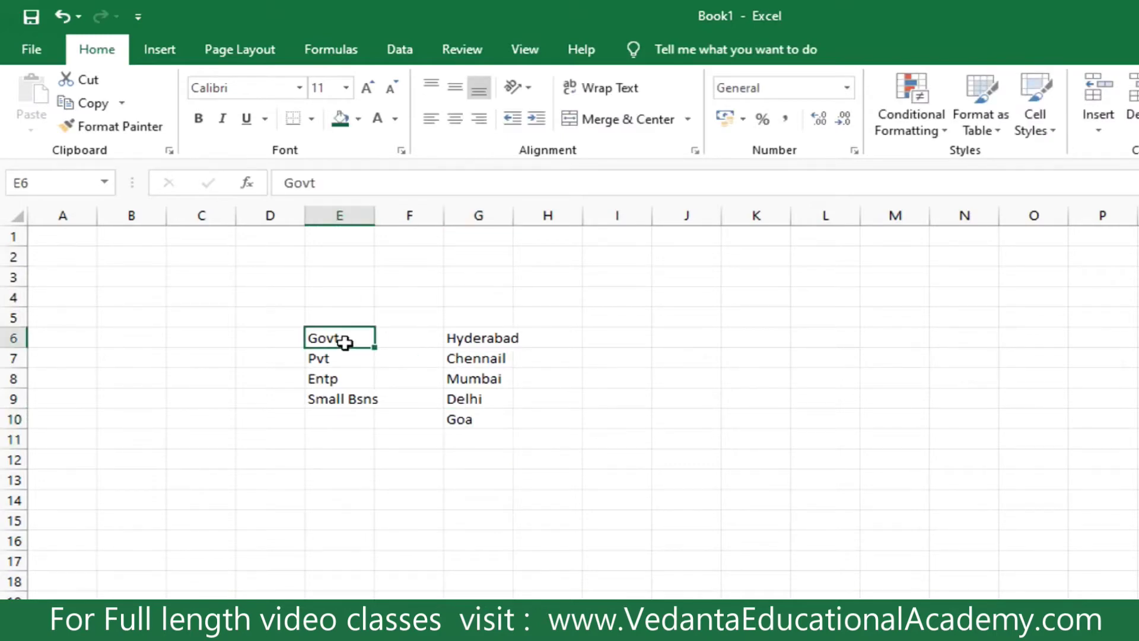
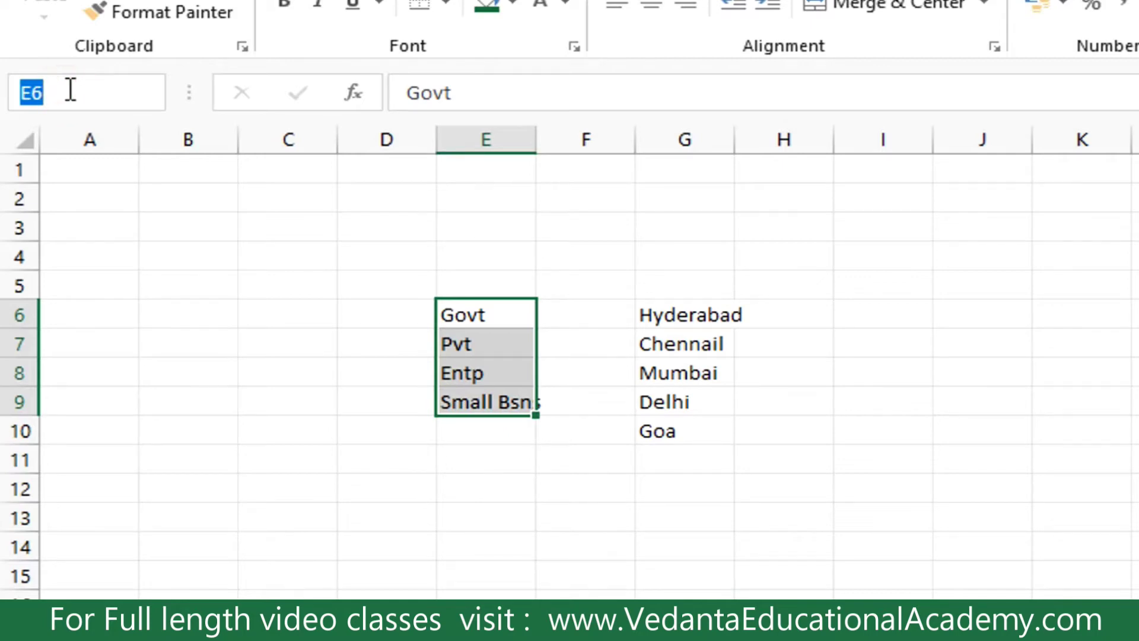
{"action": "type", "text": "segments"}
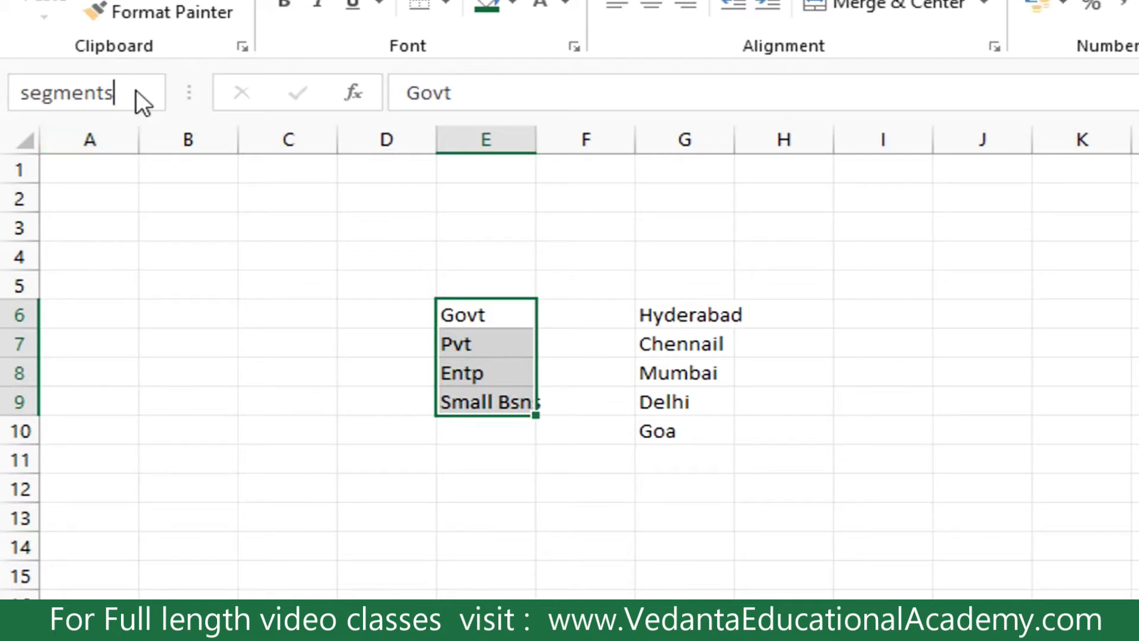
{"action": "key", "text": "BackSpace"}
{"action": "type", "text": "list"}
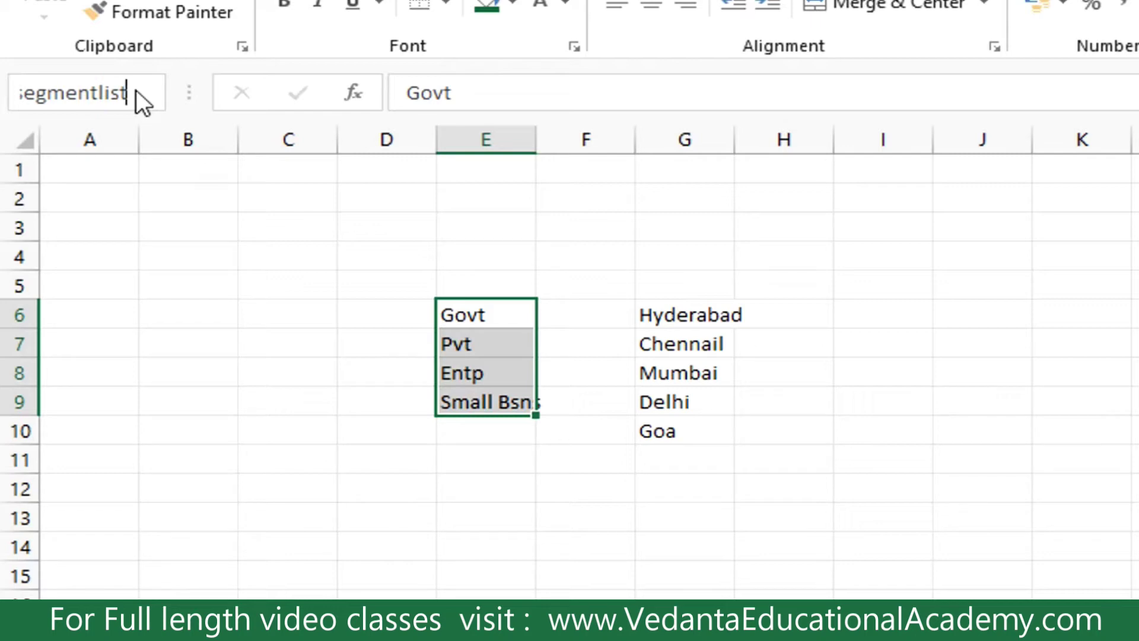
{"action": "key", "text": "Return"}
- Check the references of the individual segment cells and the name of the whole range E6 to E9
{"action": "left_click", "coordinate": [265, 523]}
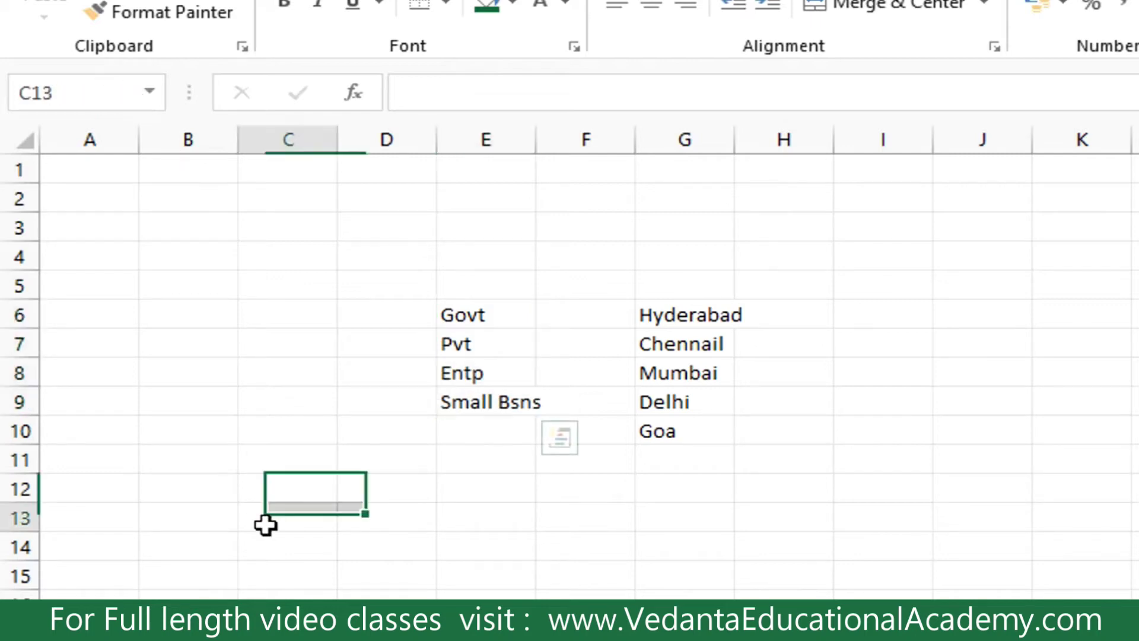
{"action": "left_click", "coordinate": [490, 310]}
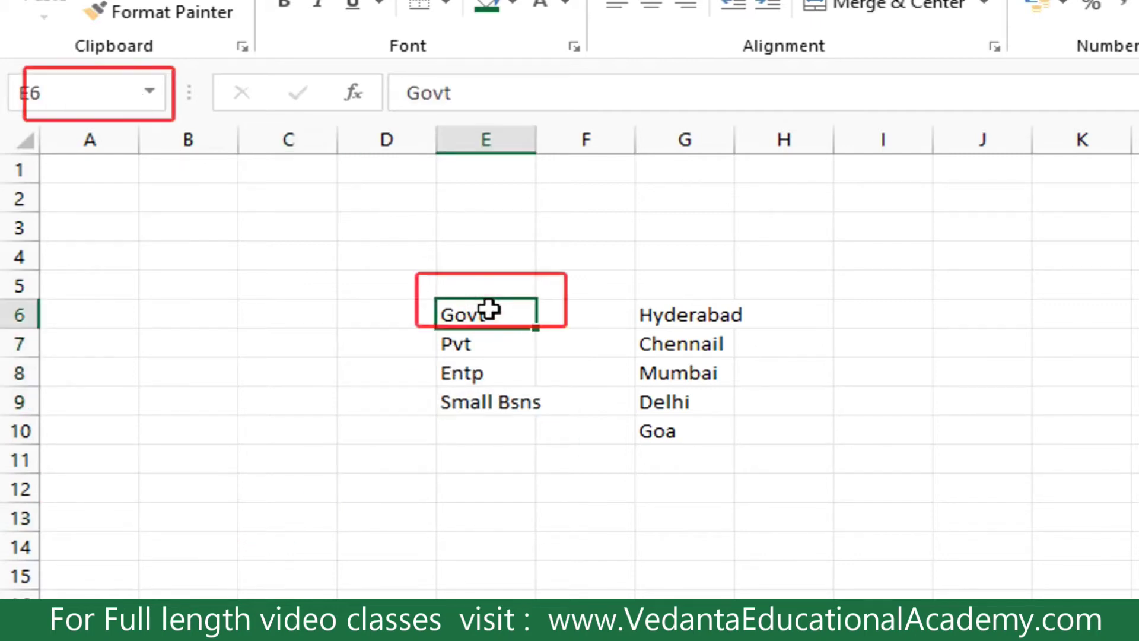
{"action": "left_click", "coordinate": [499, 338]}
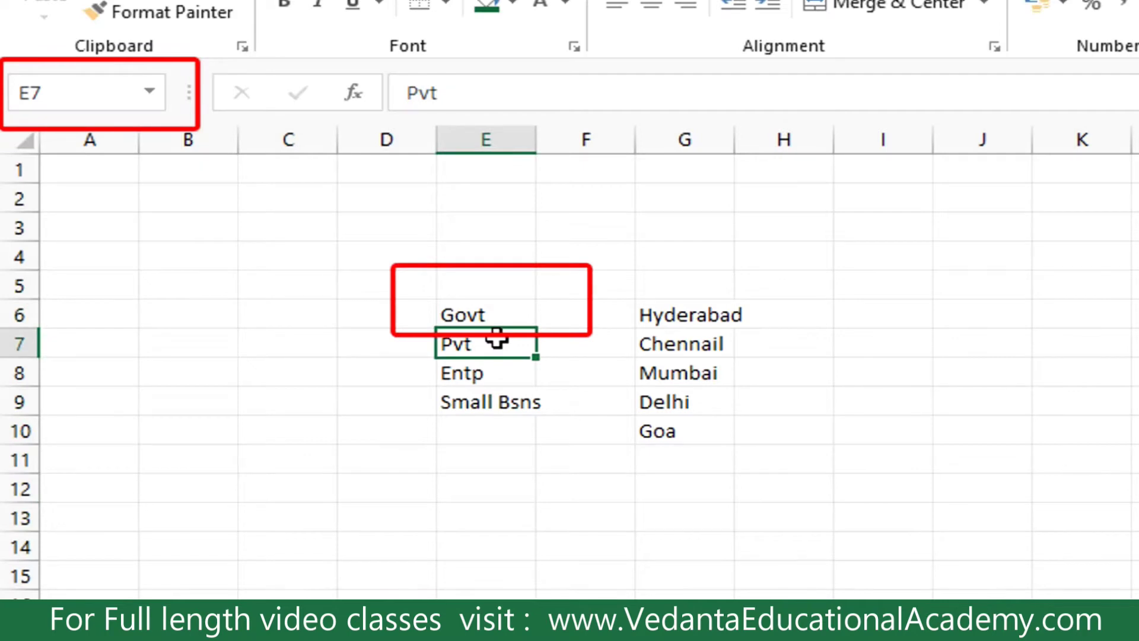
{"action": "left_click", "coordinate": [497, 370]}
{"action": "left_click", "coordinate": [498, 398]}
{"action": "left_click", "coordinate": [505, 516]}
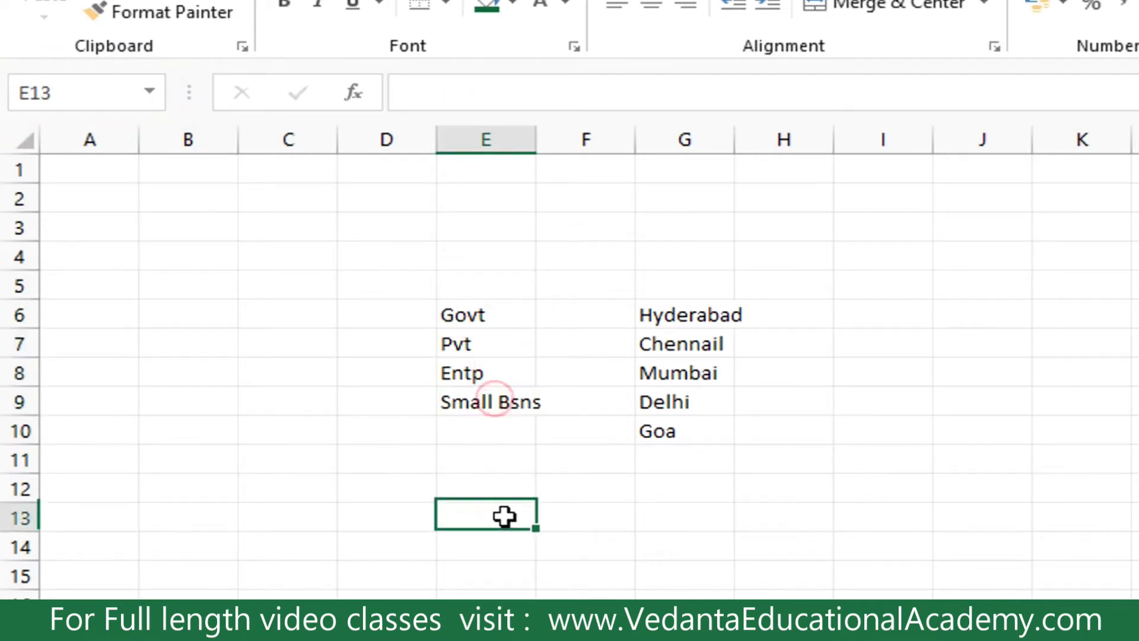
{"action": "left_click_drag", "start_coordinate": [491, 315], "coordinate": [492, 405]}
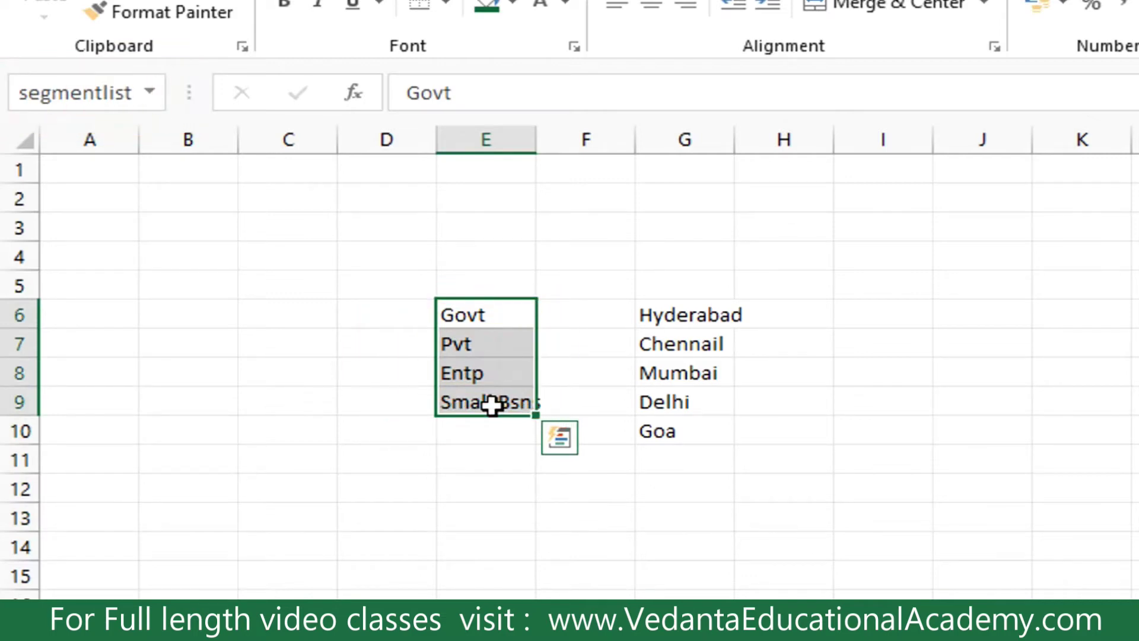
{"action": "left_click", "coordinate": [890, 580]}
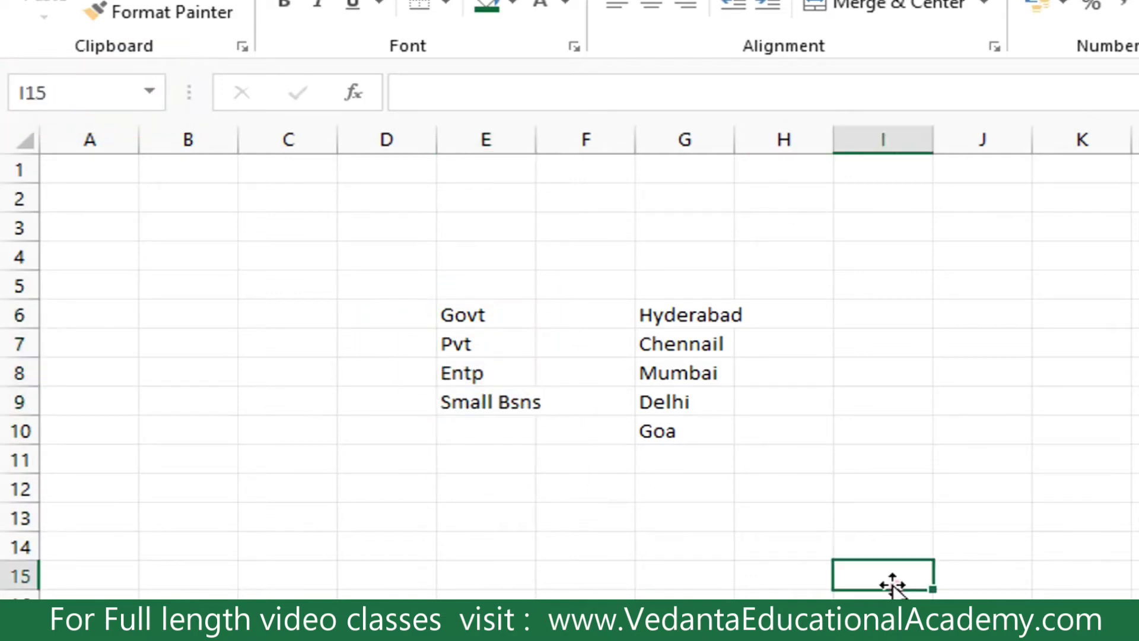
- Examine the cell reference of each individual city in G6 to G10
{"action": "left_click", "coordinate": [689, 307]}
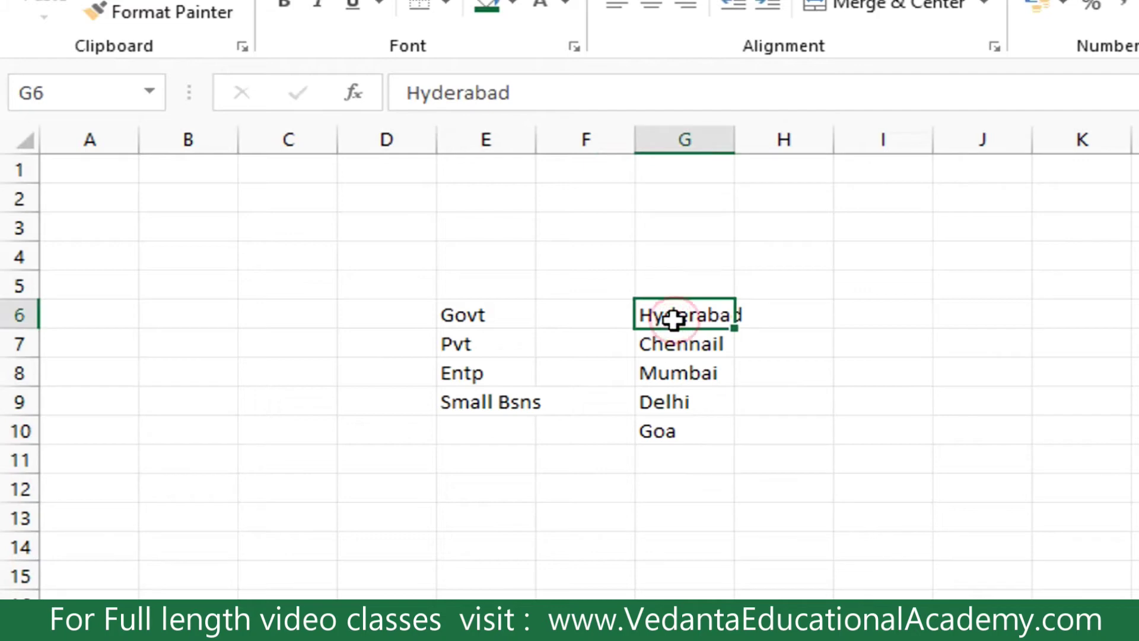
{"action": "left_click", "coordinate": [685, 351]}
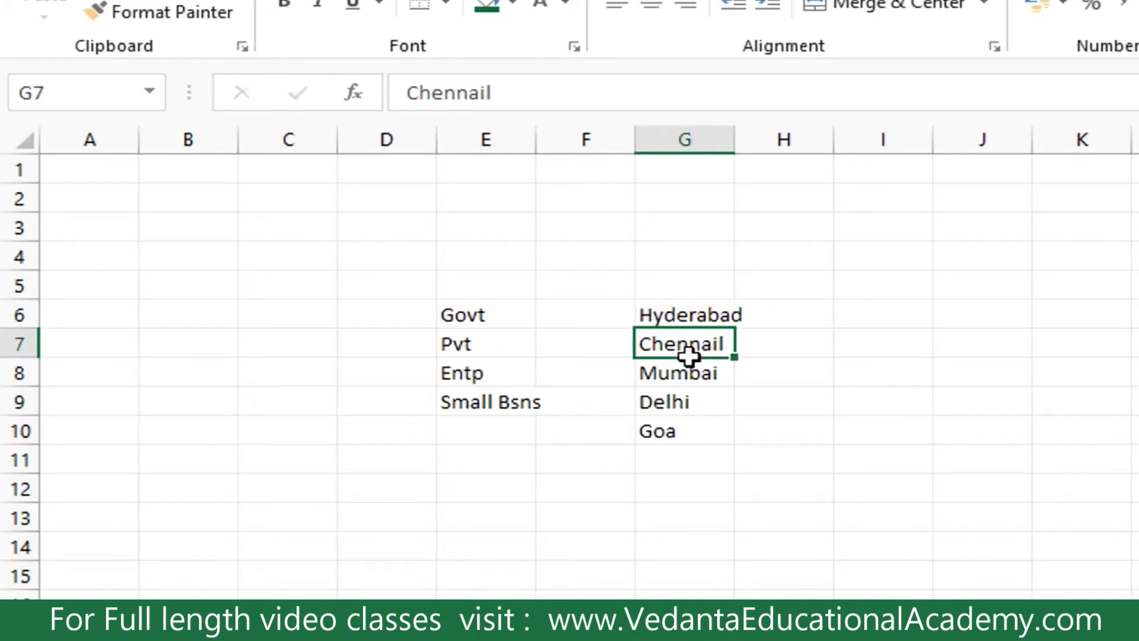
{"action": "left_click", "coordinate": [688, 374]}
{"action": "left_click", "coordinate": [691, 402]}
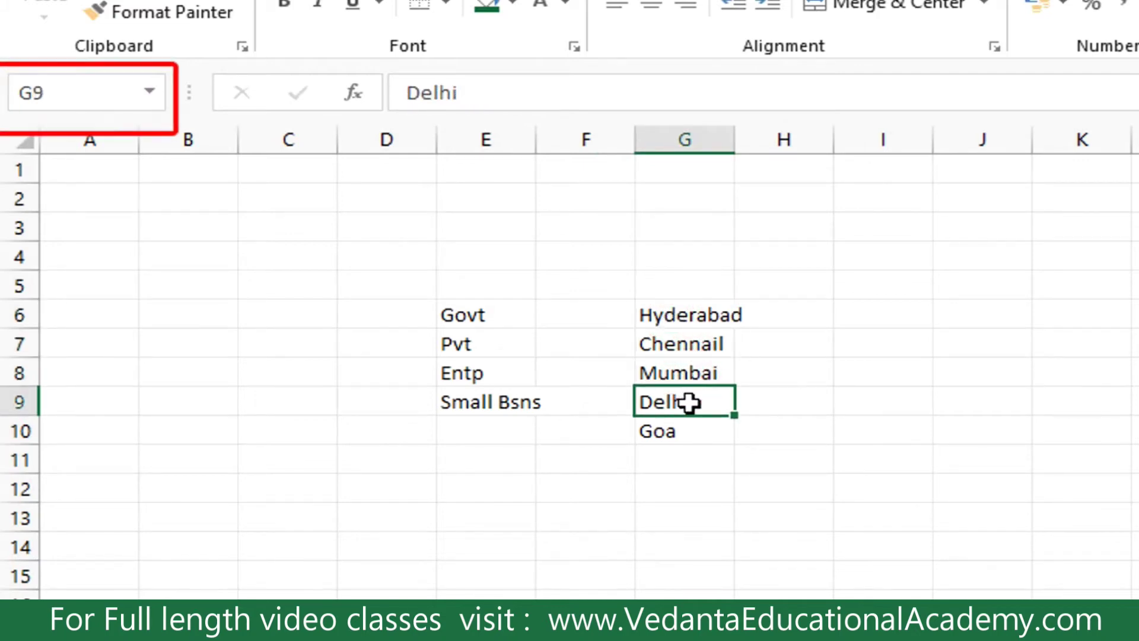
{"action": "left_click", "coordinate": [694, 437]}
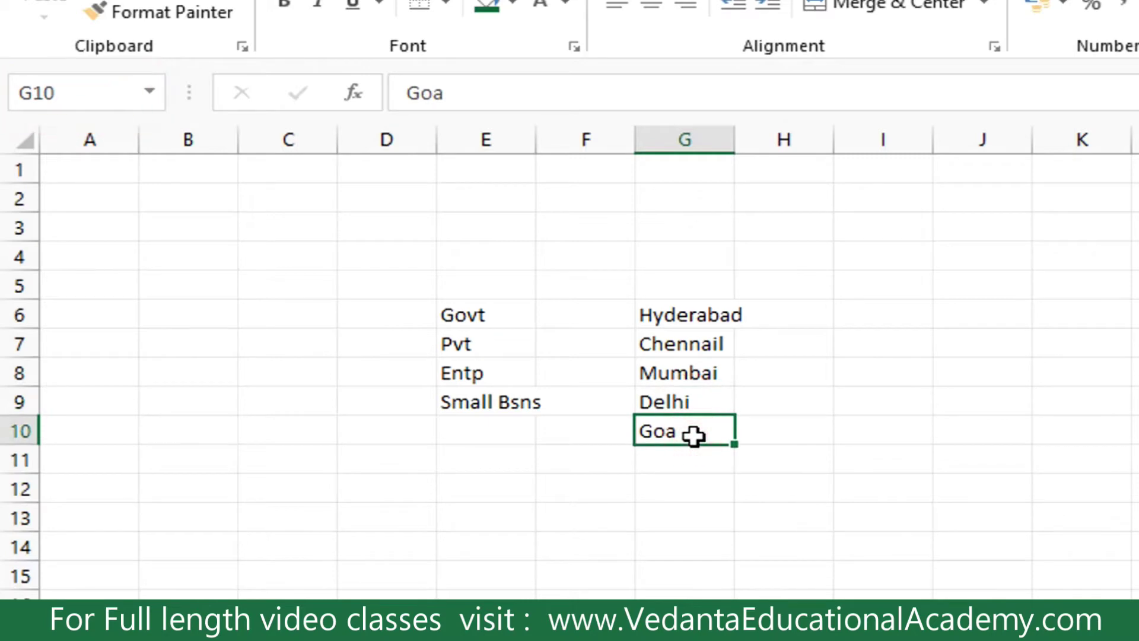
{"action": "left_click", "coordinate": [689, 463]}
{"action": "left_click", "coordinate": [687, 596]}
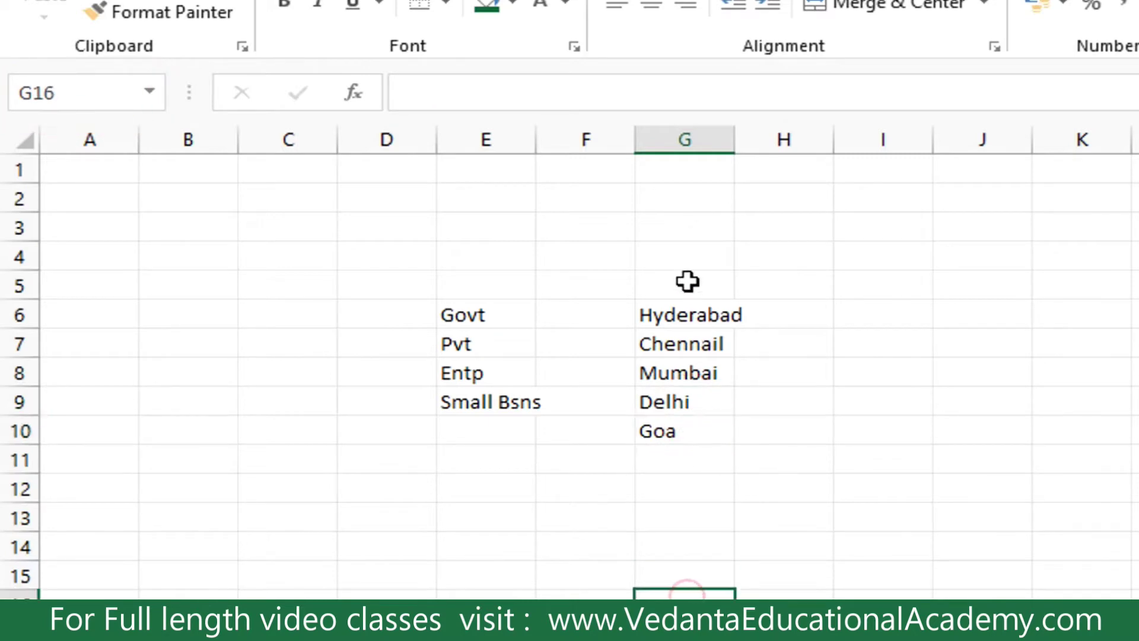
- Name the city list range G6 to G10 citieslist
{"action": "left_click", "coordinate": [688, 316]}
{"action": "left_click_drag", "start_coordinate": [688, 317], "coordinate": [689, 433]}
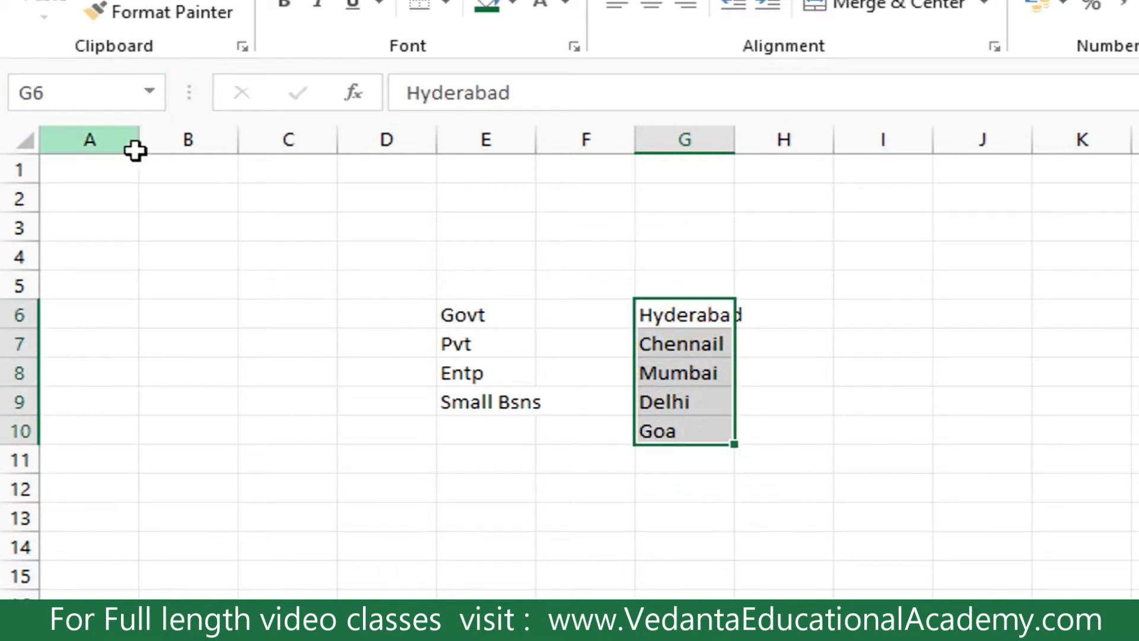
{"action": "left_click", "coordinate": [71, 93]}
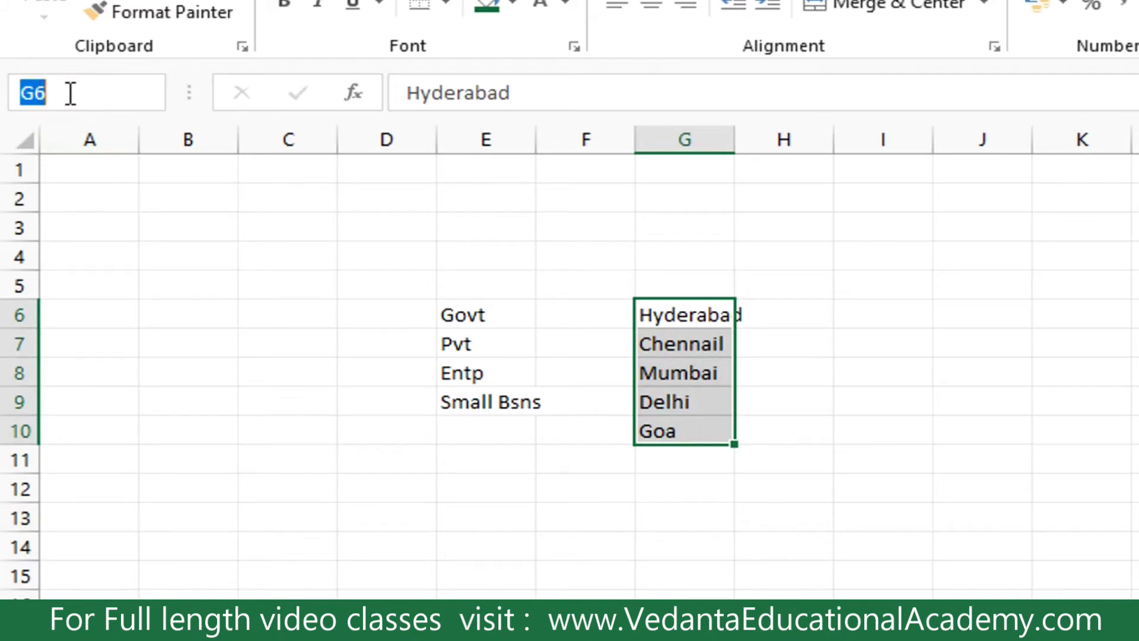
{"action": "type", "text": "cit"}
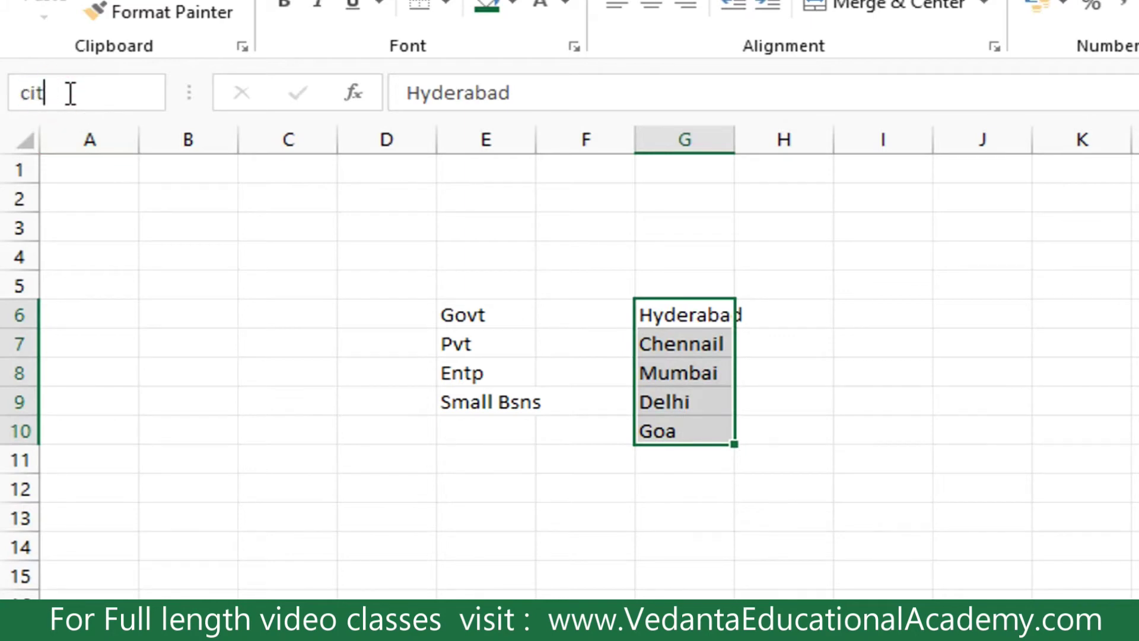
{"action": "type", "text": "ieslist"}
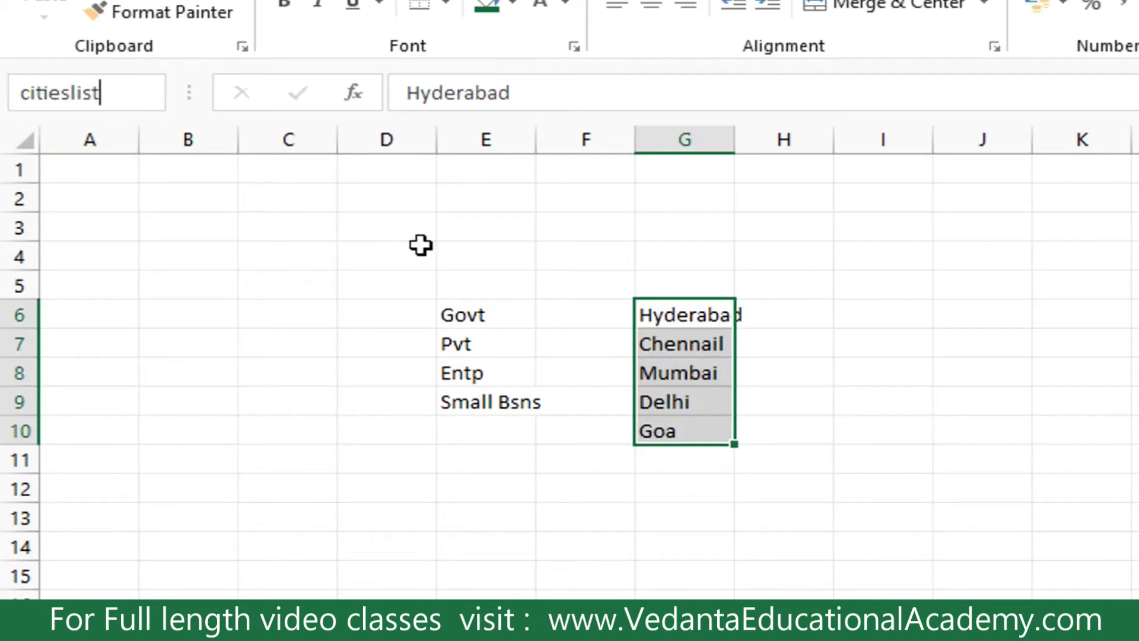
{"action": "key", "text": "Return"}
- Check which range names are assigned to the segment list and the city list on Sheet3
{"action": "left_click", "coordinate": [476, 318]}
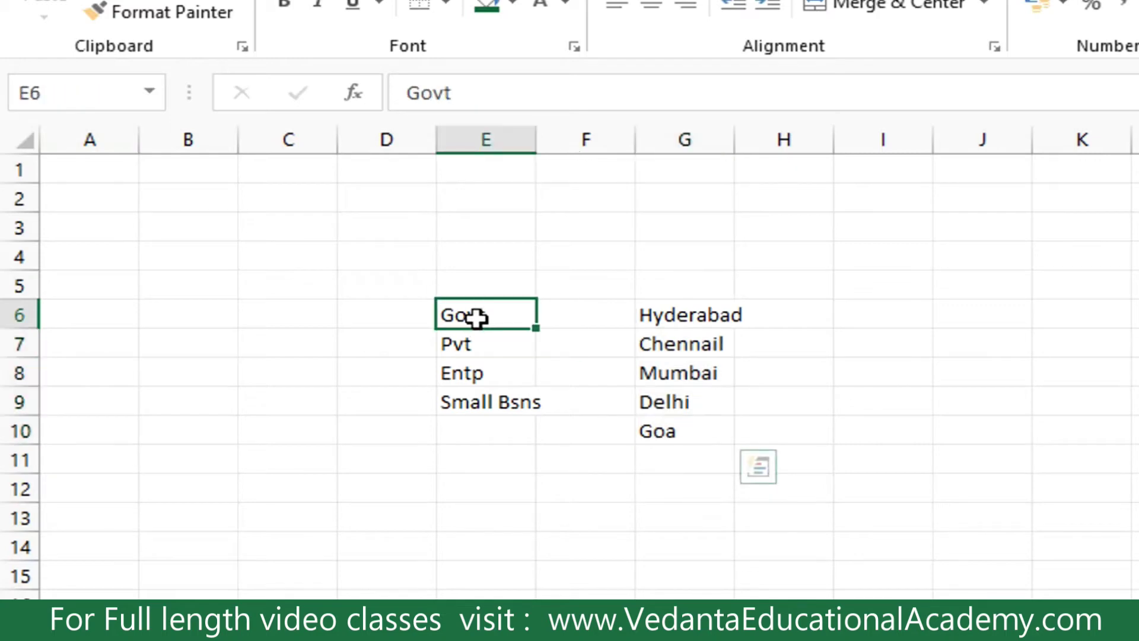
{"action": "left_click_drag", "start_coordinate": [476, 318], "coordinate": [483, 407]}
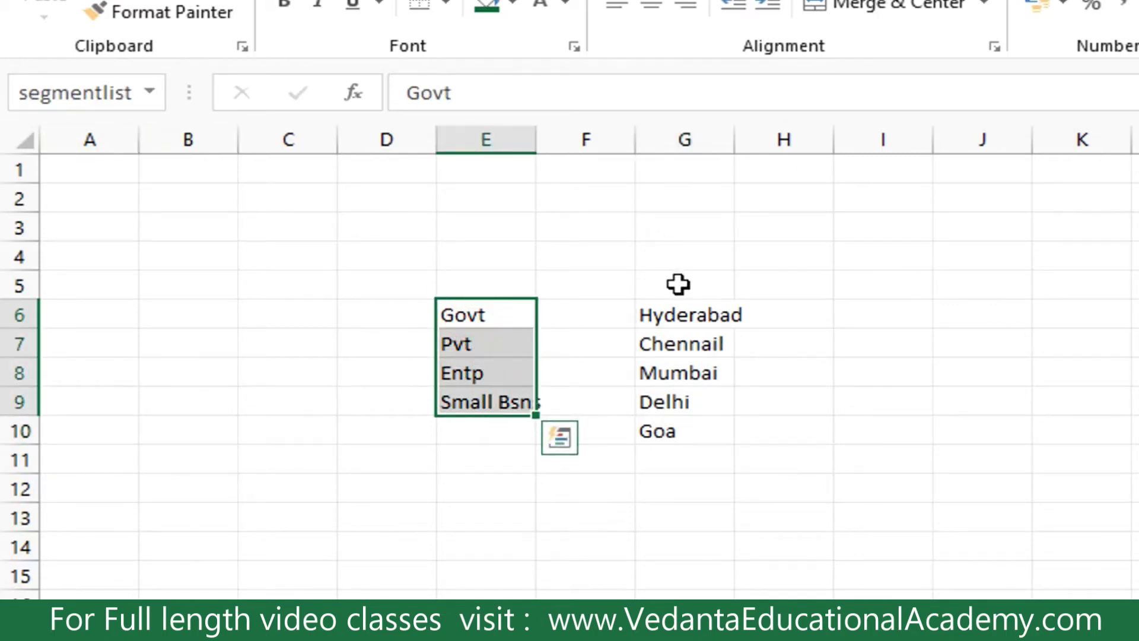
{"action": "left_click_drag", "start_coordinate": [687, 314], "coordinate": [669, 438]}
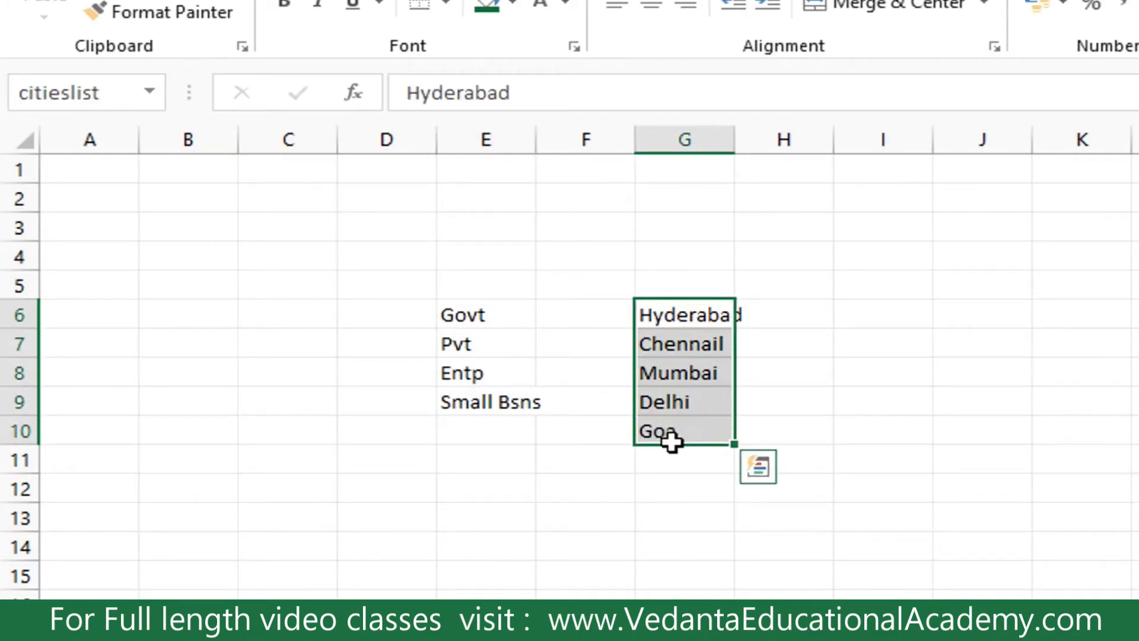
{"action": "left_click", "coordinate": [486, 604]}
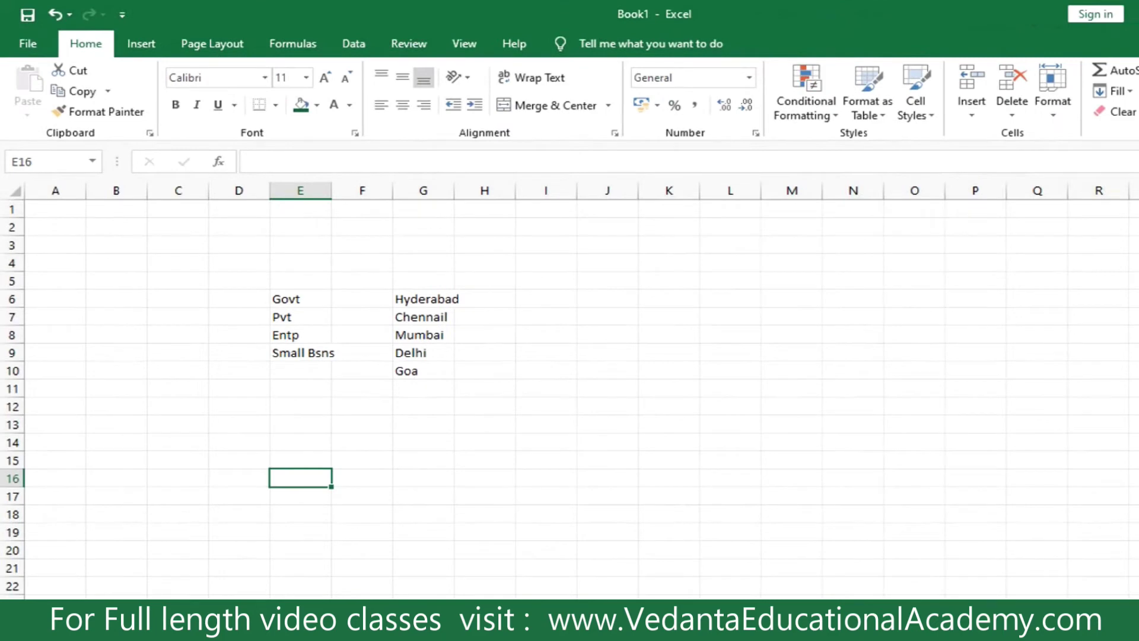
{"action": "key", "text": "ctrl+Page_Down"}
{"action": "key", "text": "ctrl+Page_Up"}
{"action": "left_click_drag", "start_coordinate": [292, 306], "coordinate": [320, 360]}
{"action": "left_click_drag", "start_coordinate": [423, 299], "coordinate": [423, 388]}
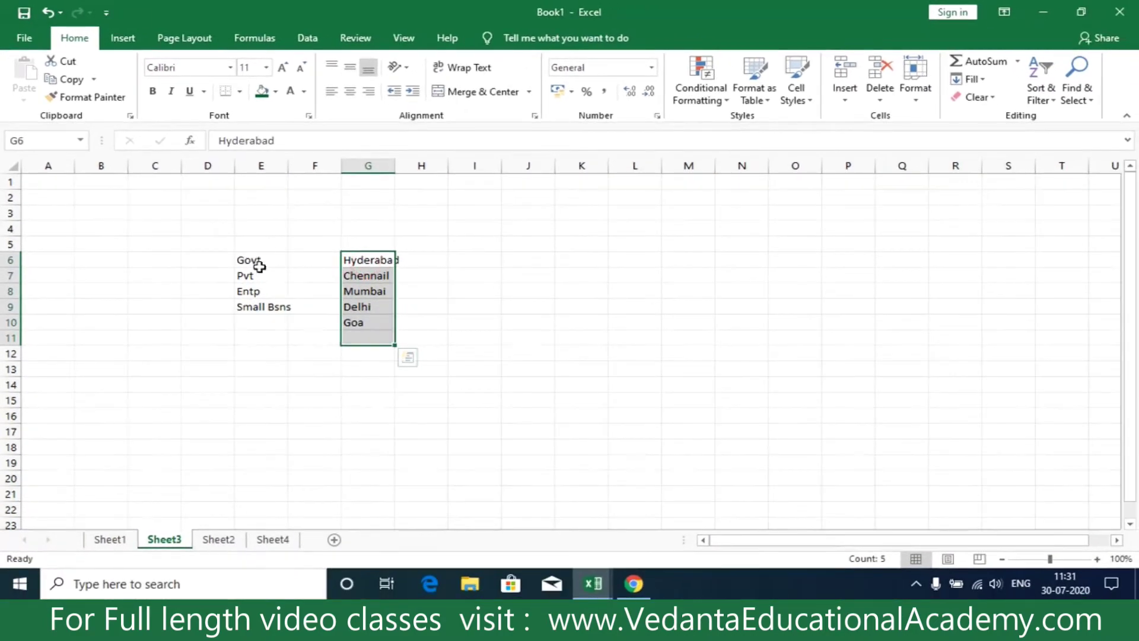
{"action": "left_click_drag", "start_coordinate": [255, 261], "coordinate": [253, 322]}
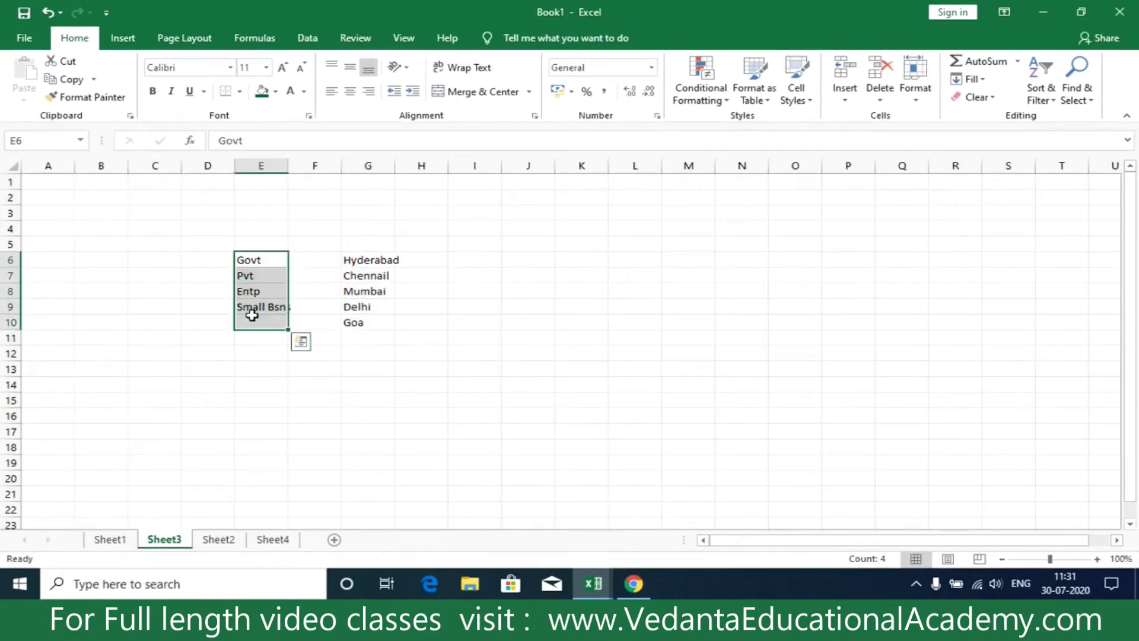
{"action": "left_click", "coordinate": [211, 260]}
{"action": "left_click_drag", "start_coordinate": [244, 260], "coordinate": [260, 324]}
{"action": "left_click", "coordinate": [209, 259]}
{"action": "left_click_drag", "start_coordinate": [247, 255], "coordinate": [254, 299]}
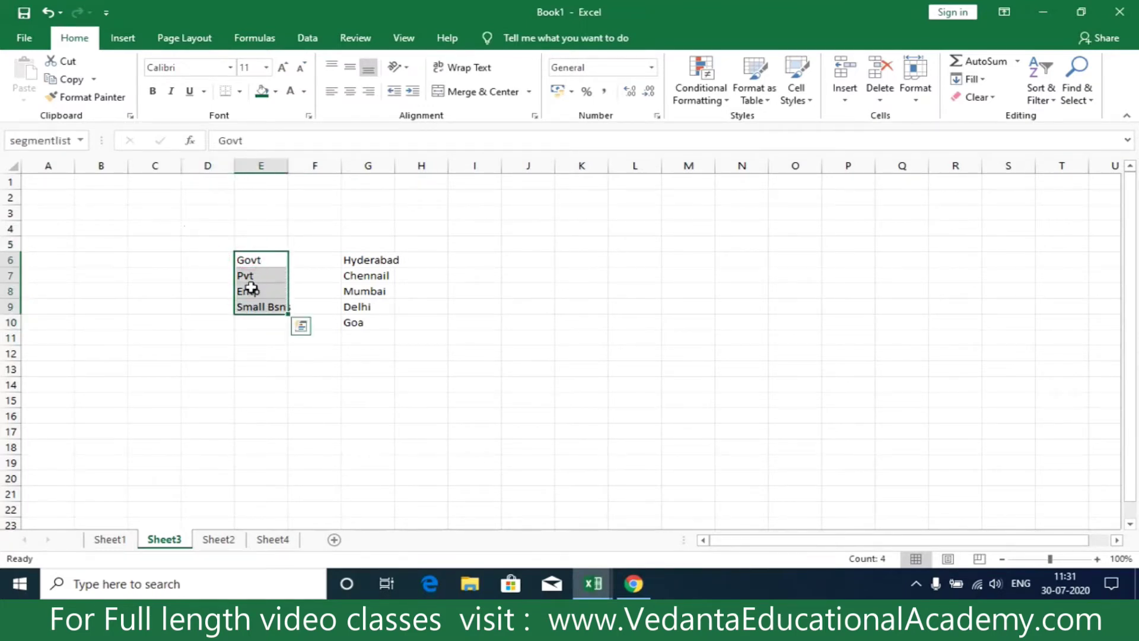
- Go to Sheet1 and select the cells B4 to B20 under the Segment heading
{"action": "left_click", "coordinate": [110, 539]}
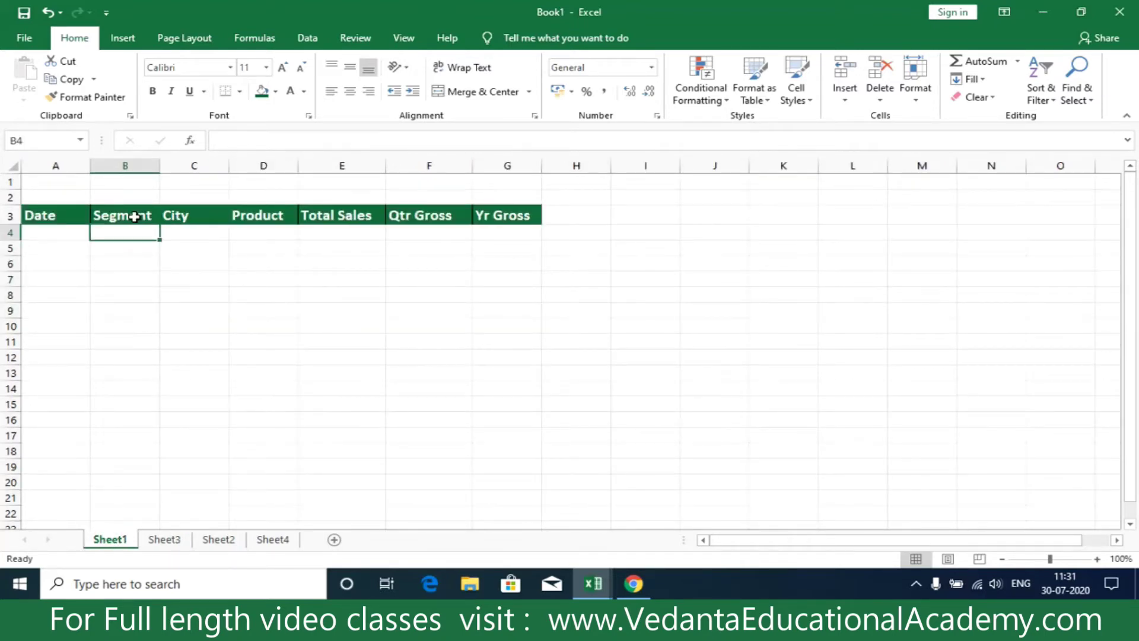
{"action": "left_click", "coordinate": [147, 338]}
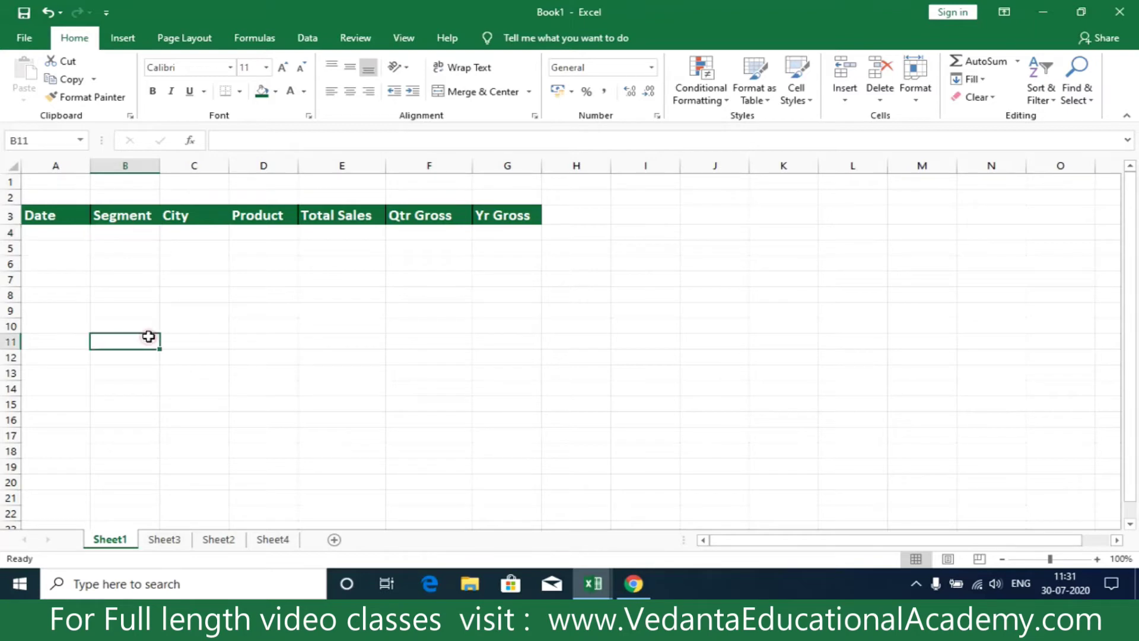
{"action": "left_click", "coordinate": [113, 230]}
{"action": "left_click_drag", "start_coordinate": [117, 247], "coordinate": [125, 483]}
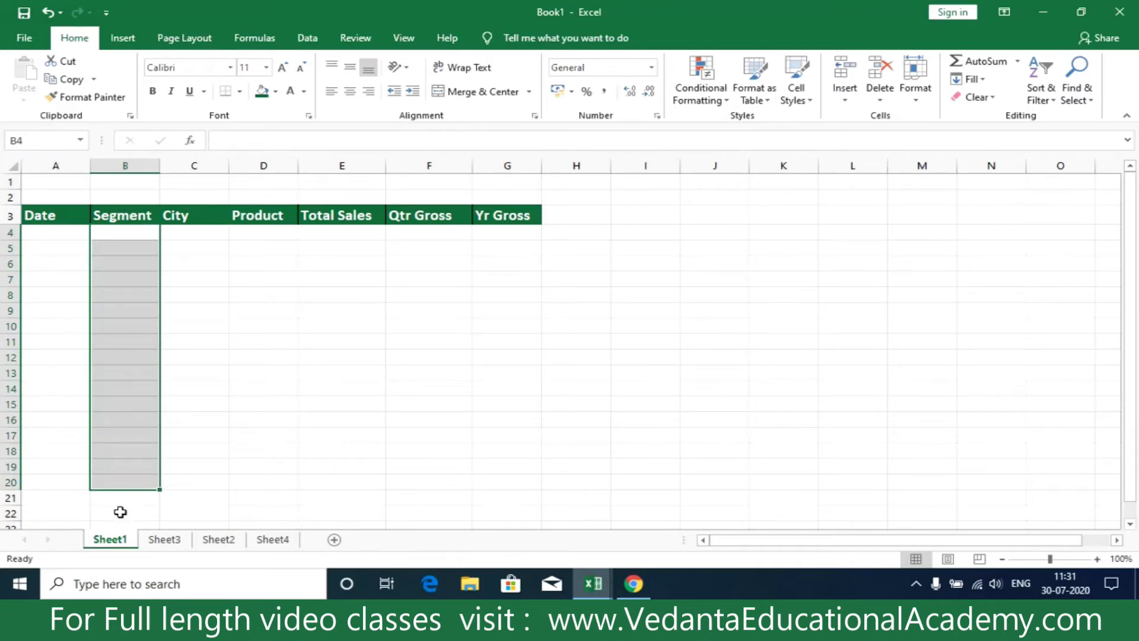
{"action": "left_click", "coordinate": [111, 164]}
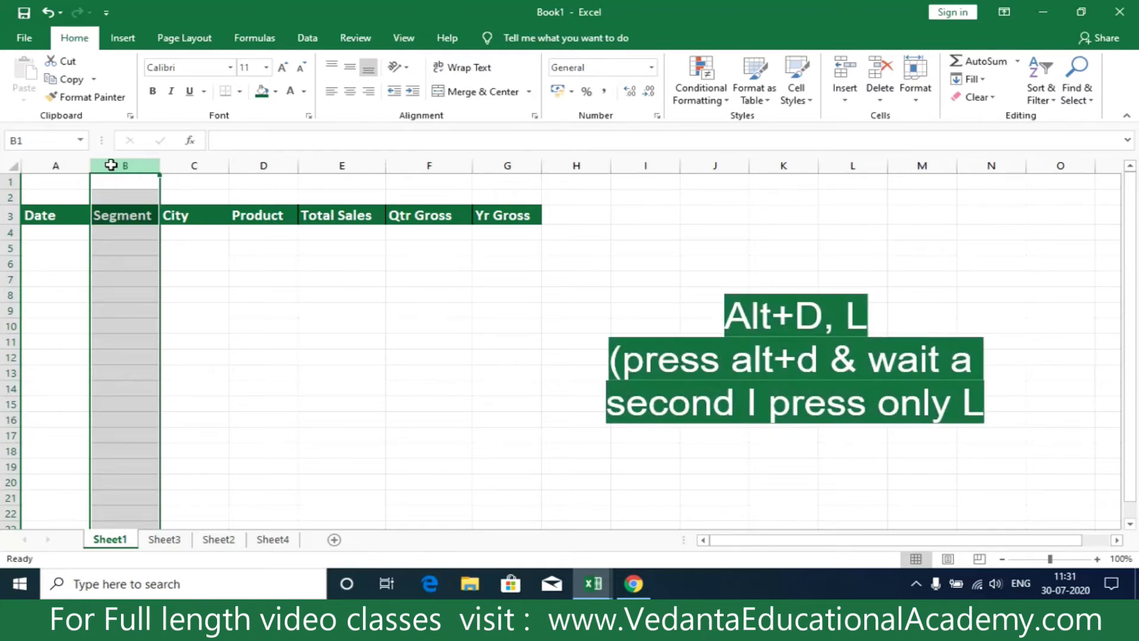
{"action": "key", "text": "alt"}
{"action": "key", "text": "d"}
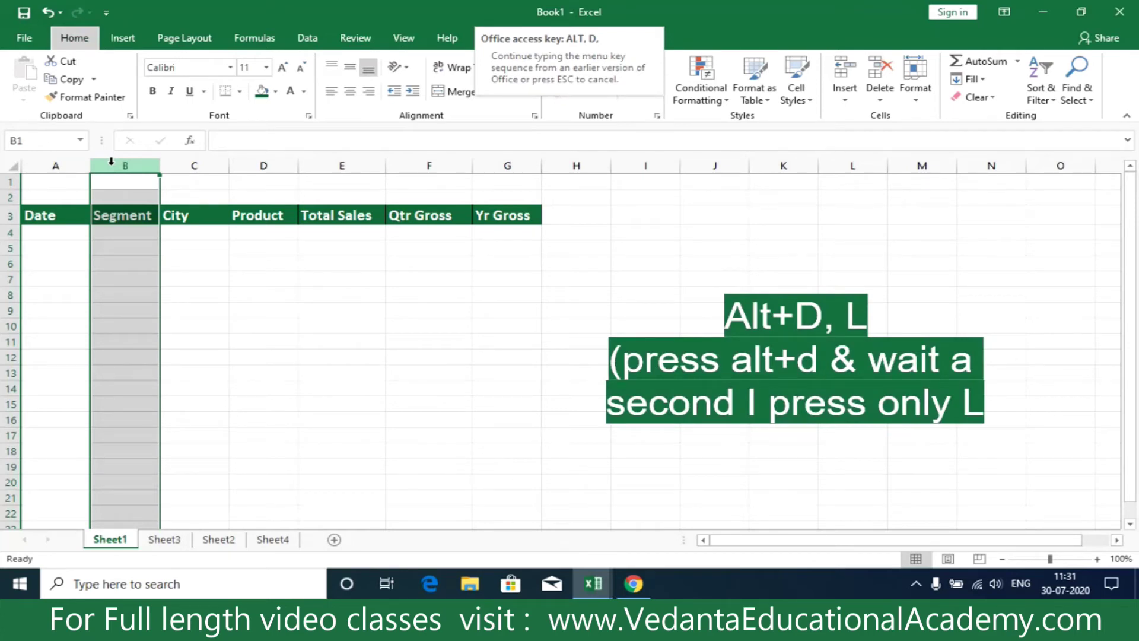
{"action": "key", "text": "l"}
{"action": "key", "text": "Escape"}
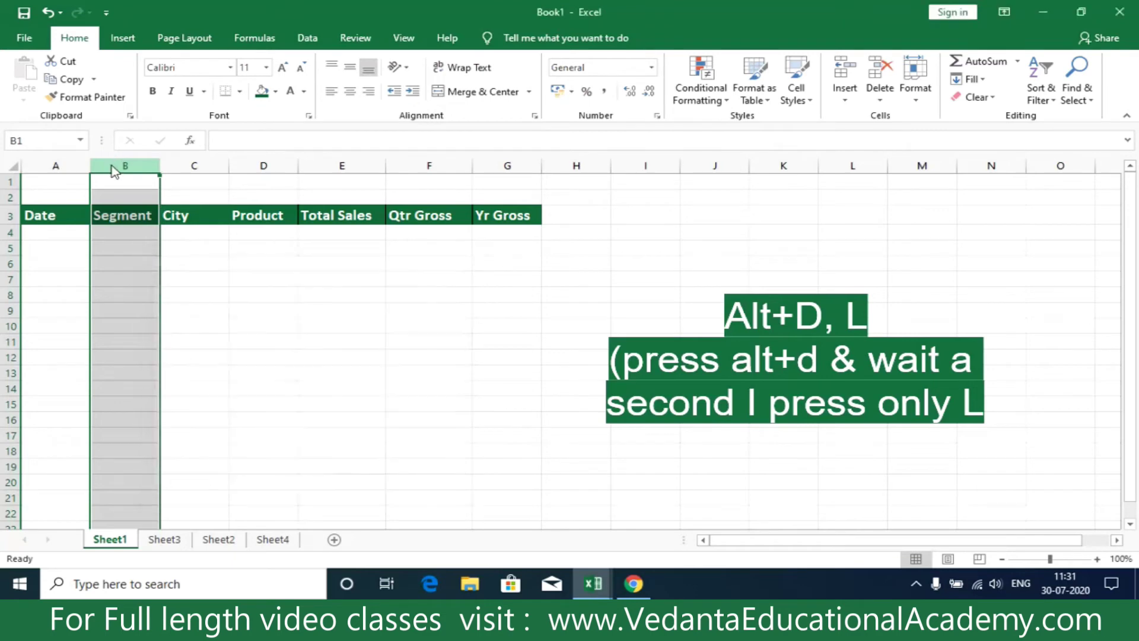
{"action": "left_click", "coordinate": [257, 274]}
{"action": "left_click_drag", "start_coordinate": [118, 230], "coordinate": [111, 483]}
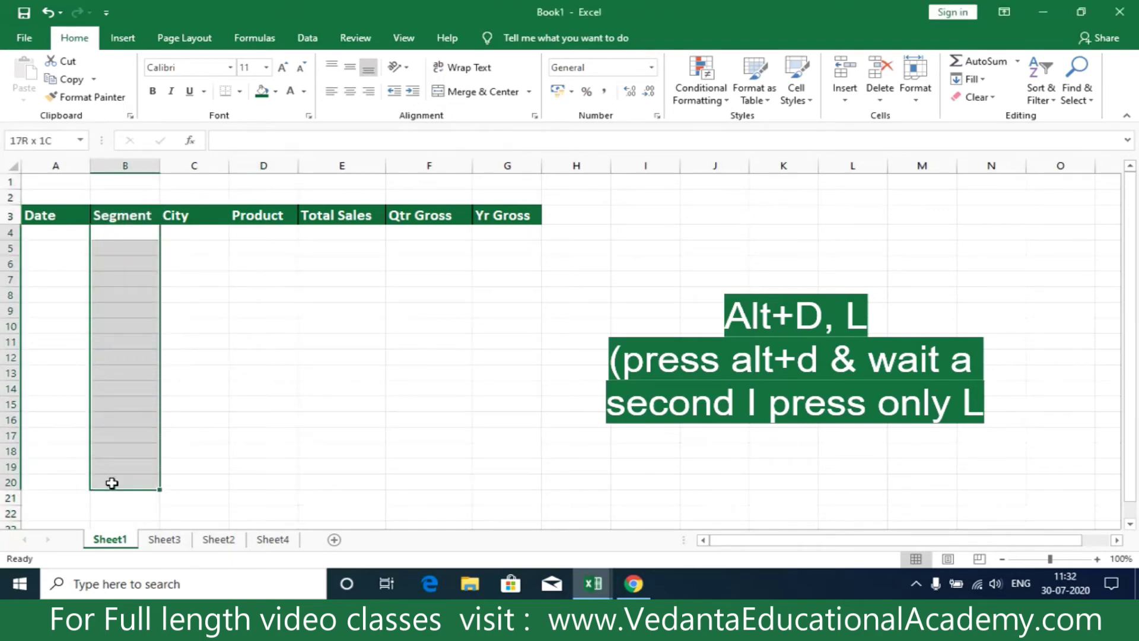
- Select the entire Segment column B on Sheet1
{"action": "left_click", "coordinate": [111, 165]}
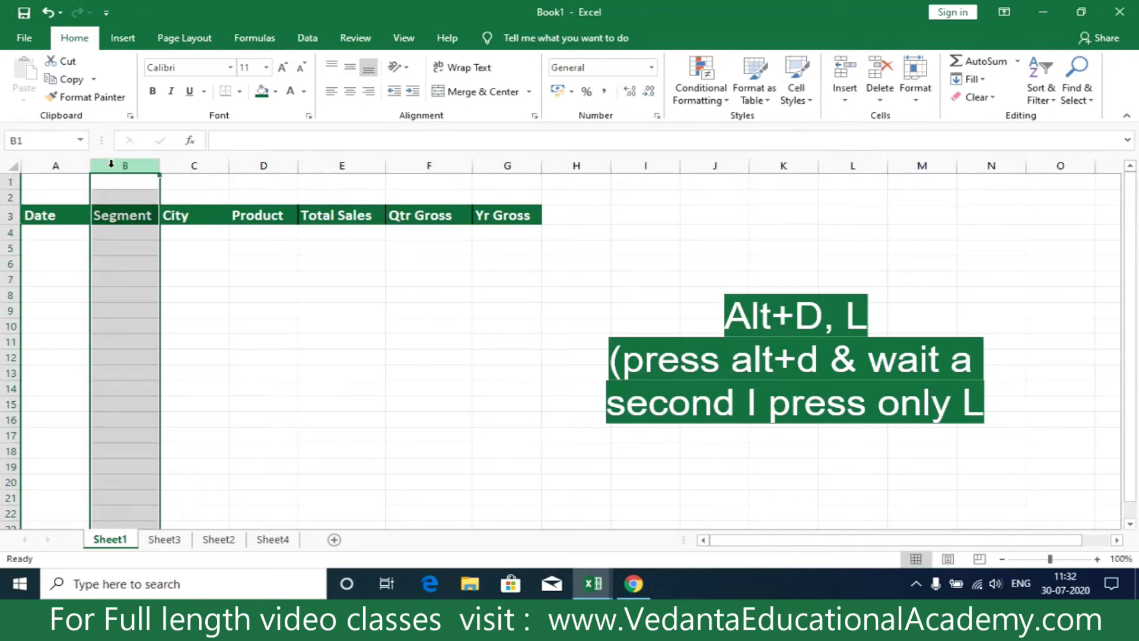
{"action": "key", "text": "alt+d"}
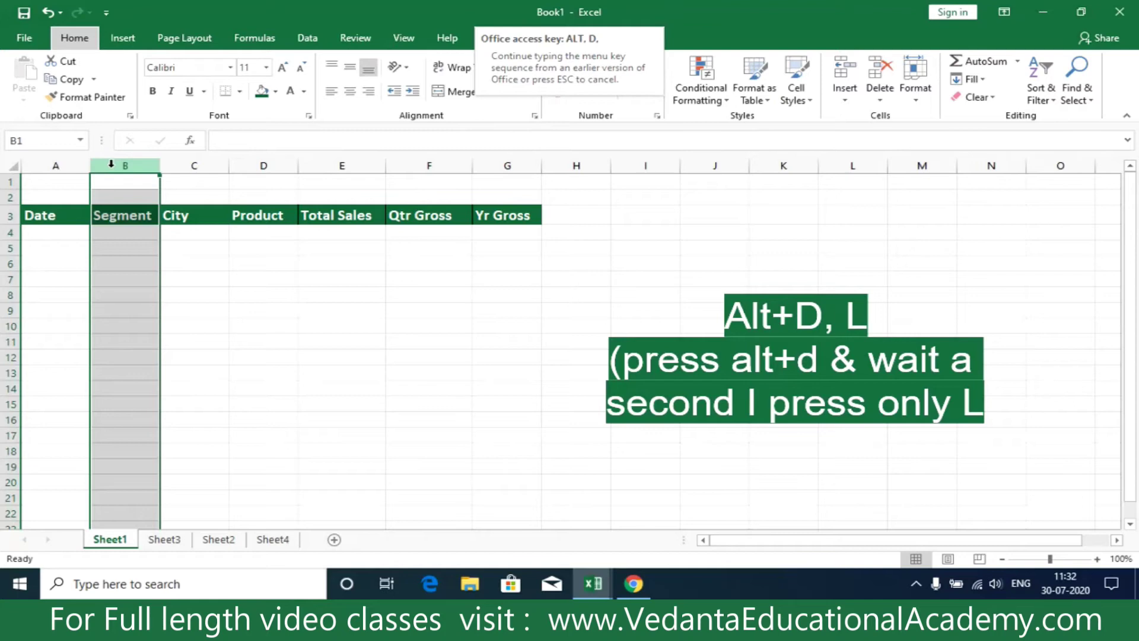
{"action": "key", "text": "l"}
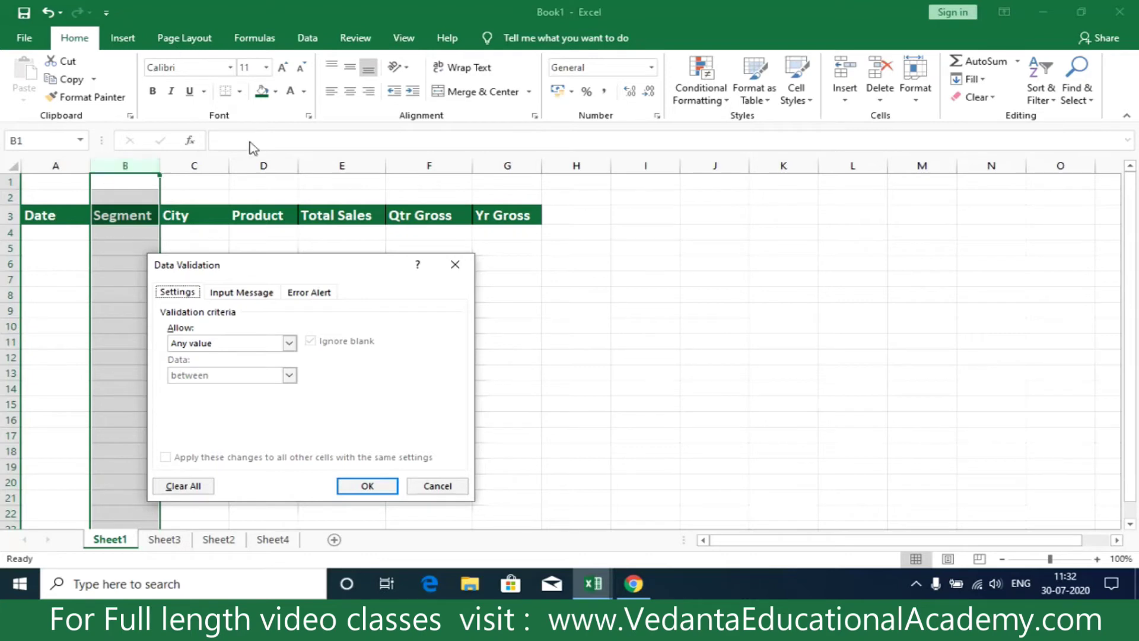
{"action": "left_click", "coordinate": [290, 344]}
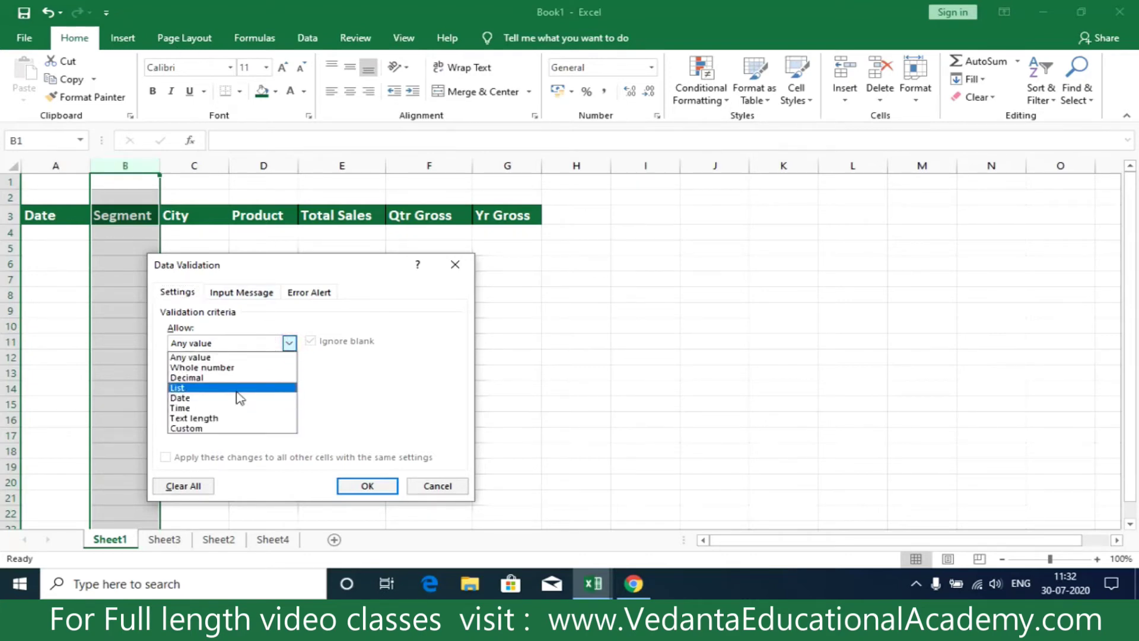
{"action": "left_click", "coordinate": [462, 268]}
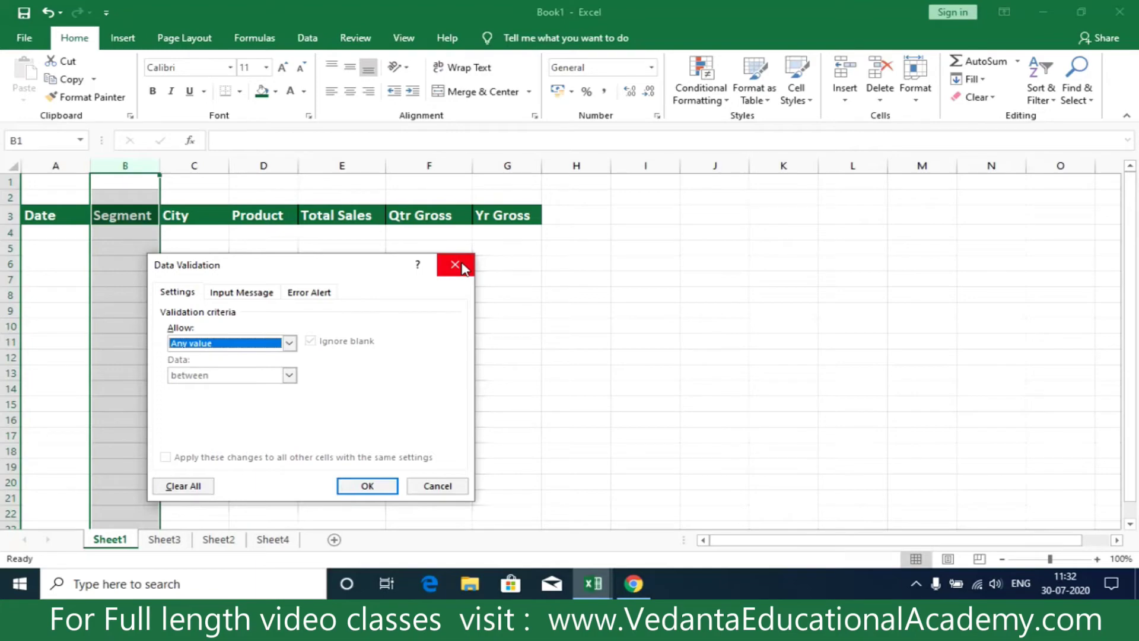
{"action": "left_click", "coordinate": [462, 267]}
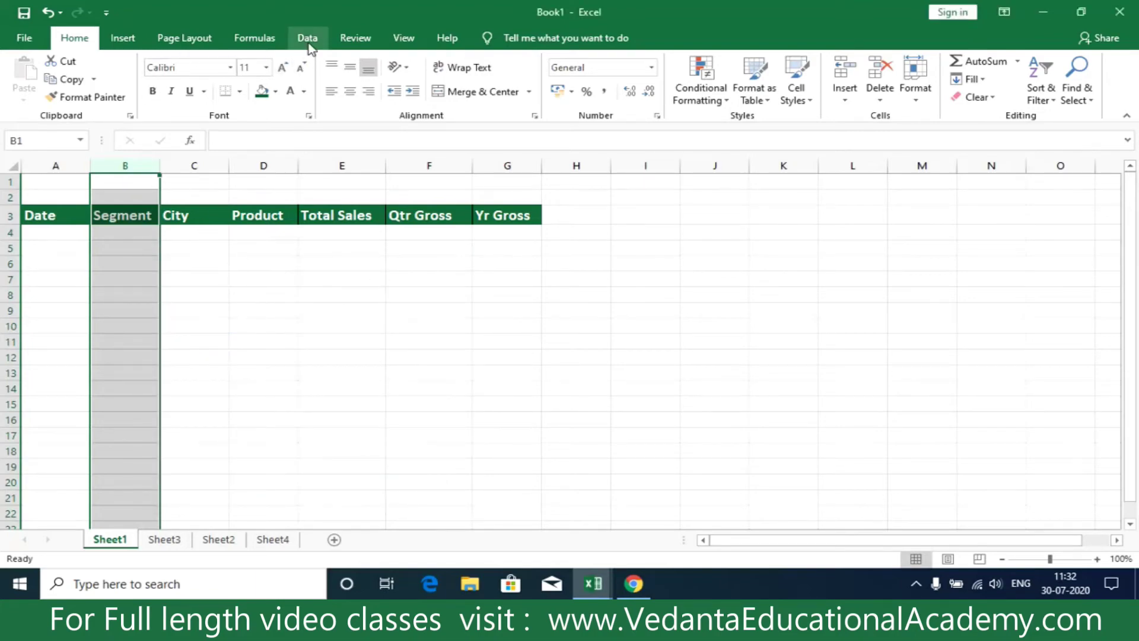
- Apply list data validation to the selected Segment column with =segmentlist as its source
{"action": "left_click", "coordinate": [308, 43]}
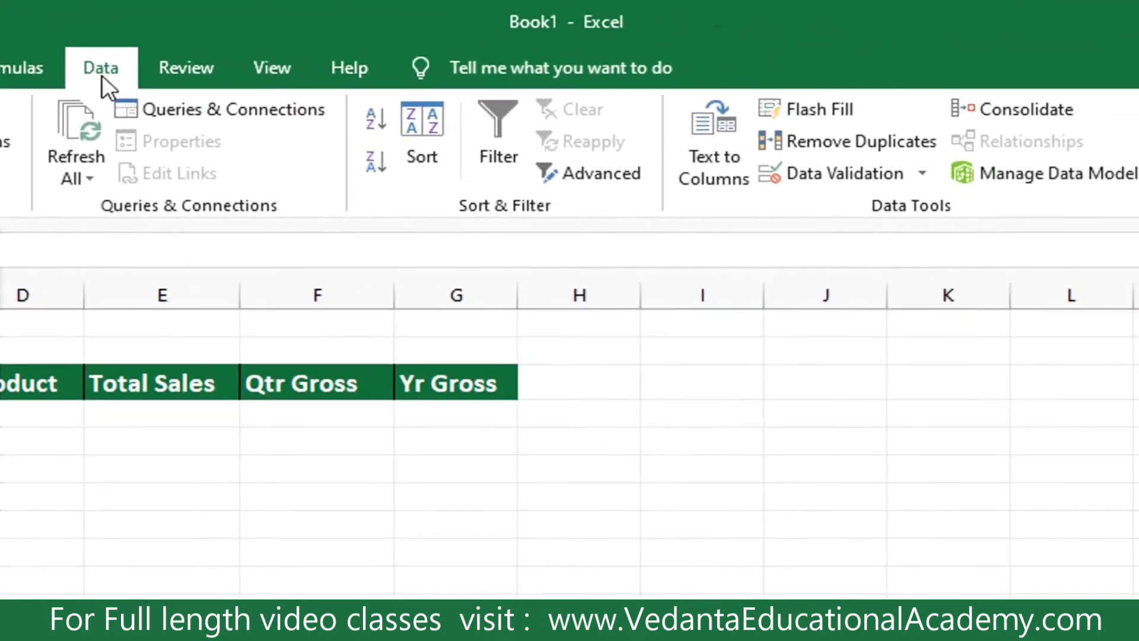
{"action": "left_click", "coordinate": [924, 174]}
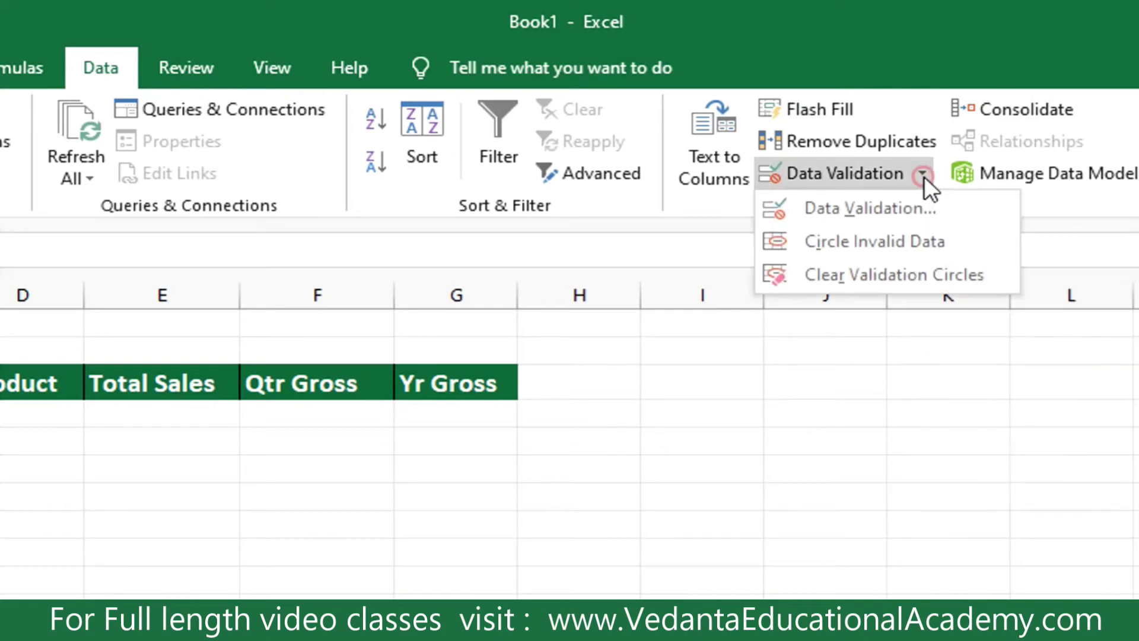
{"action": "left_click", "coordinate": [870, 217]}
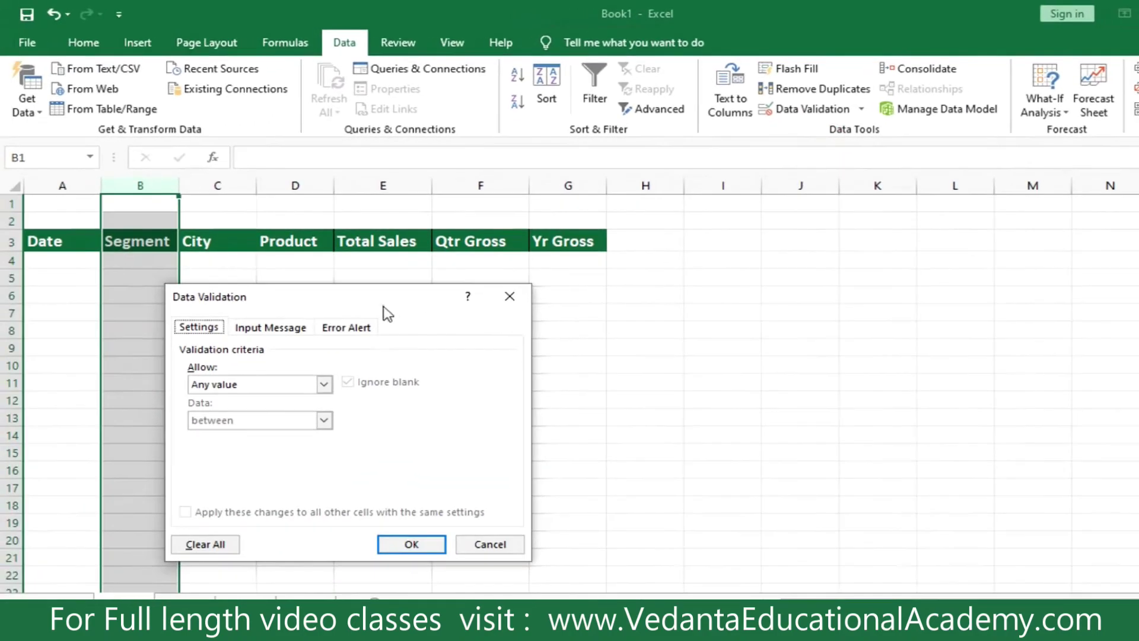
{"action": "left_click_drag", "start_coordinate": [383, 306], "coordinate": [635, 238]}
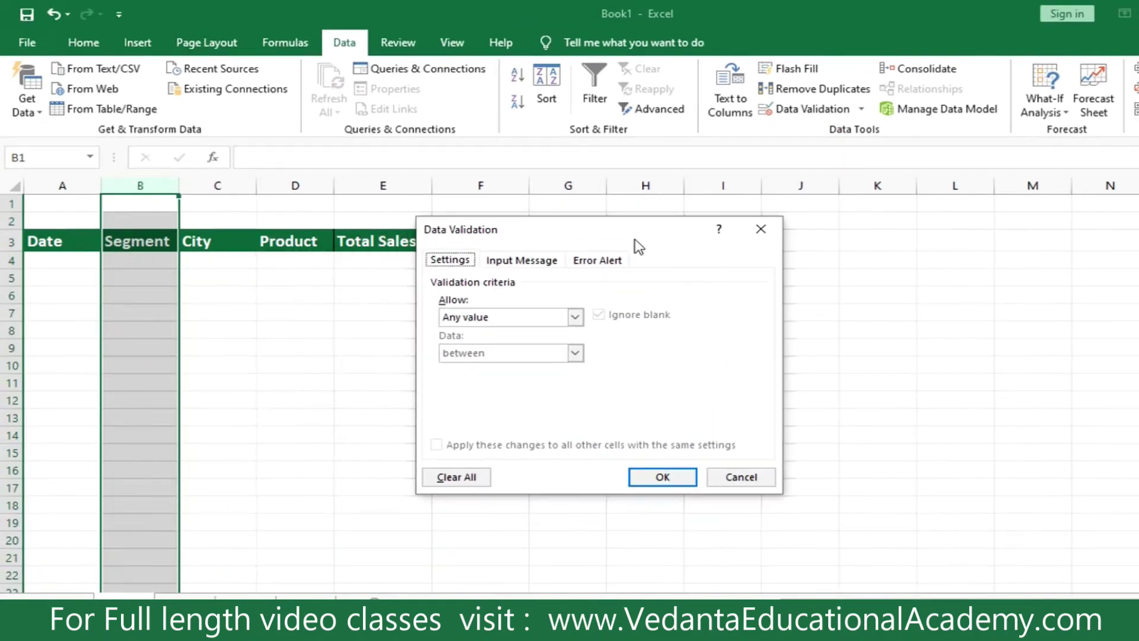
{"action": "left_click", "coordinate": [538, 319]}
{"action": "left_click", "coordinate": [495, 372]}
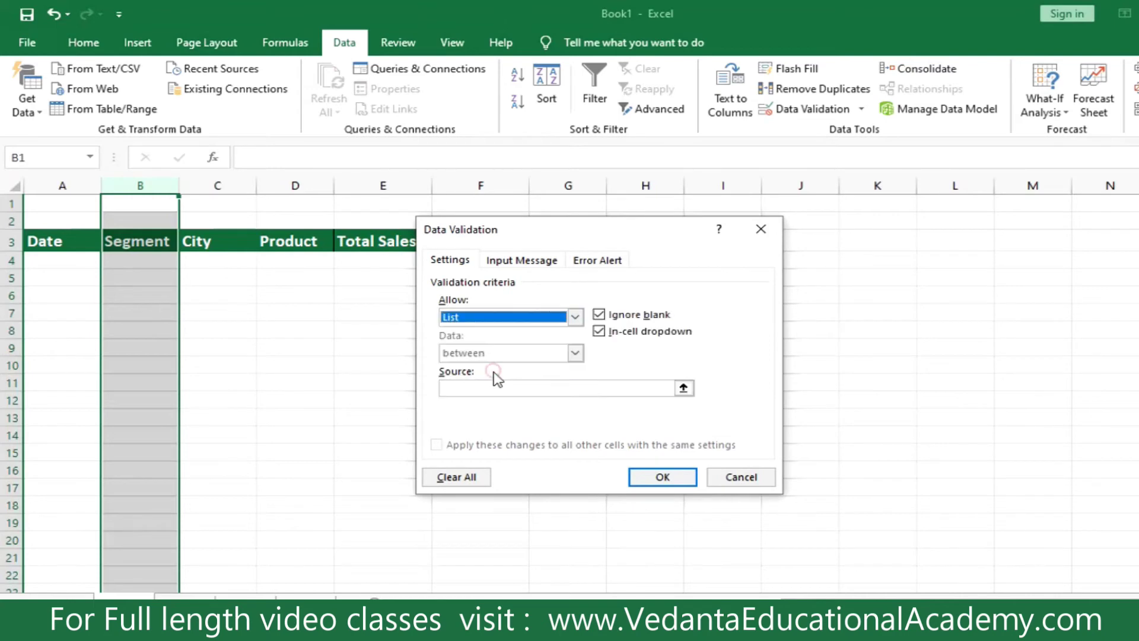
{"action": "left_click", "coordinate": [484, 389]}
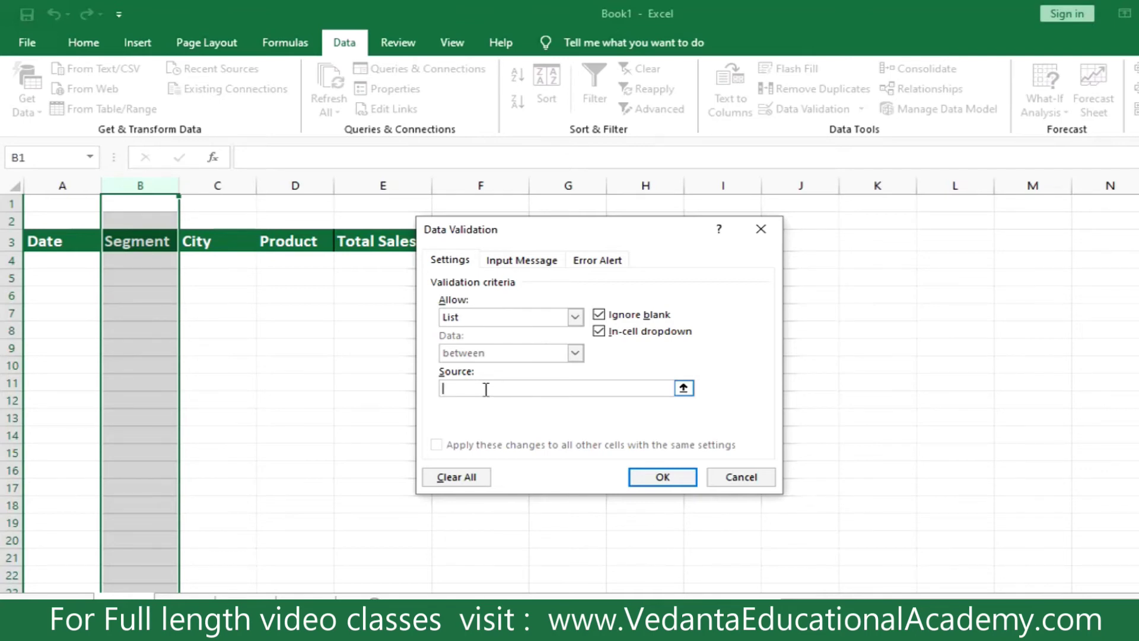
{"action": "type", "text": "=segm"}
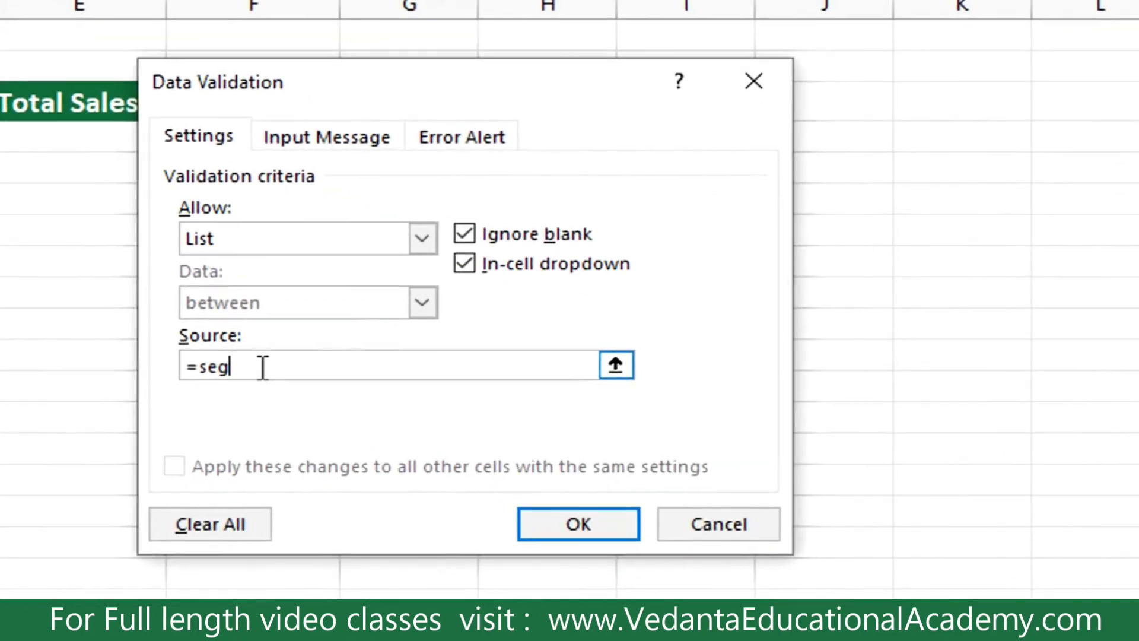
{"action": "type", "text": "entlist"}
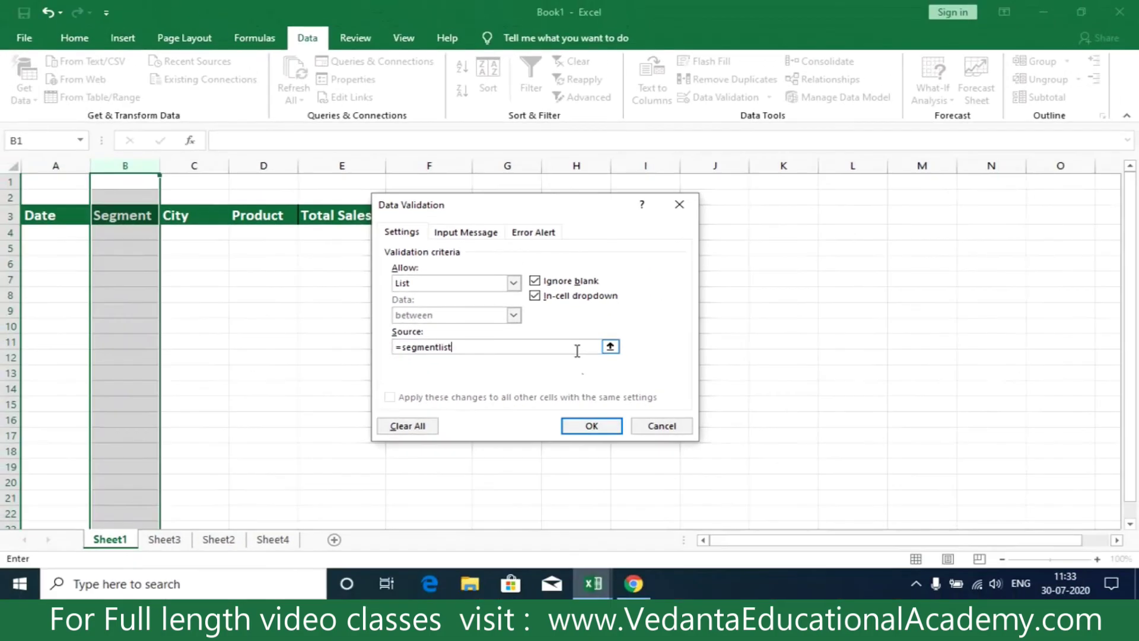
{"action": "left_click", "coordinate": [602, 425]}
- Enter 1111 in cell A4 under the Date heading
{"action": "left_click", "coordinate": [66, 233]}
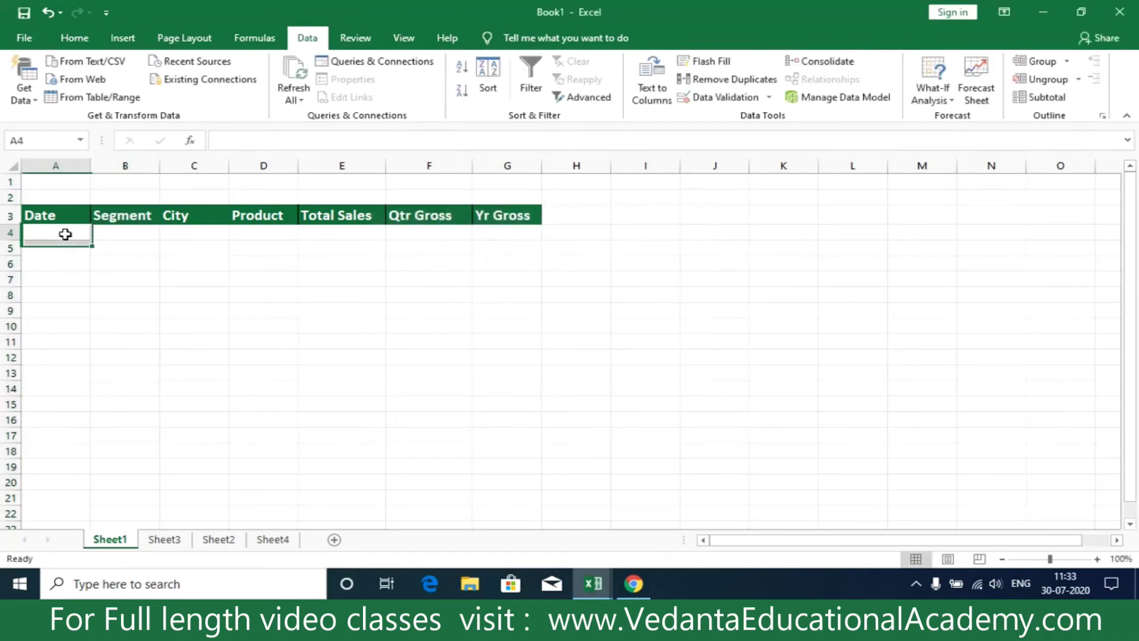
{"action": "type", "text": "1111"}
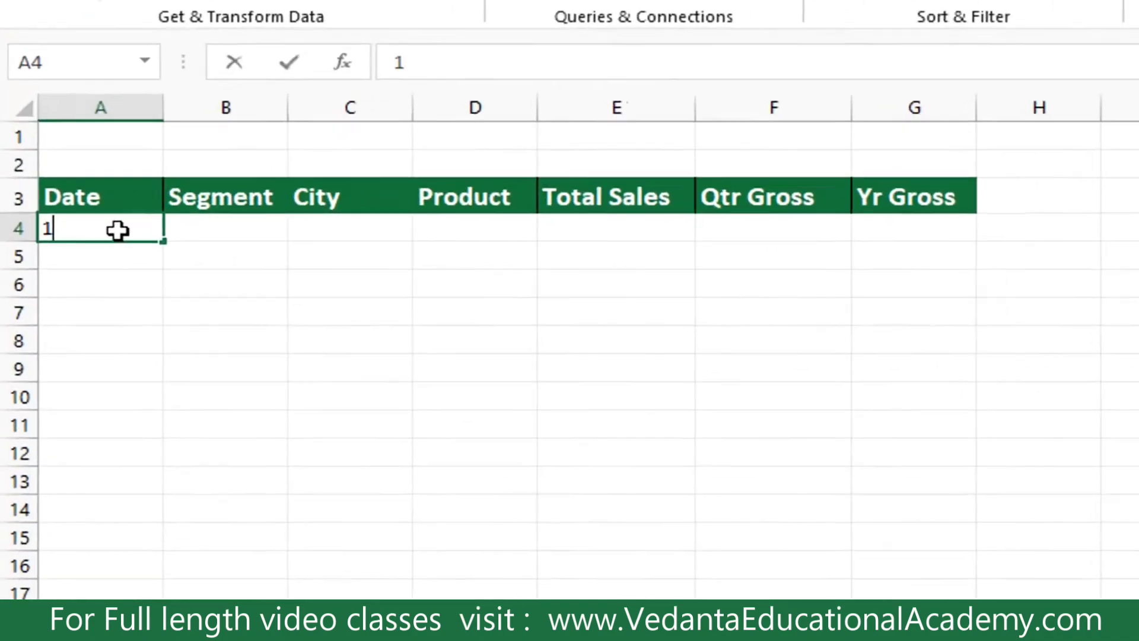
{"action": "left_click", "coordinate": [121, 232]}
- Review the segment choices offered in B4 and pick Govt from the drop-down list
{"action": "left_click", "coordinate": [237, 227]}
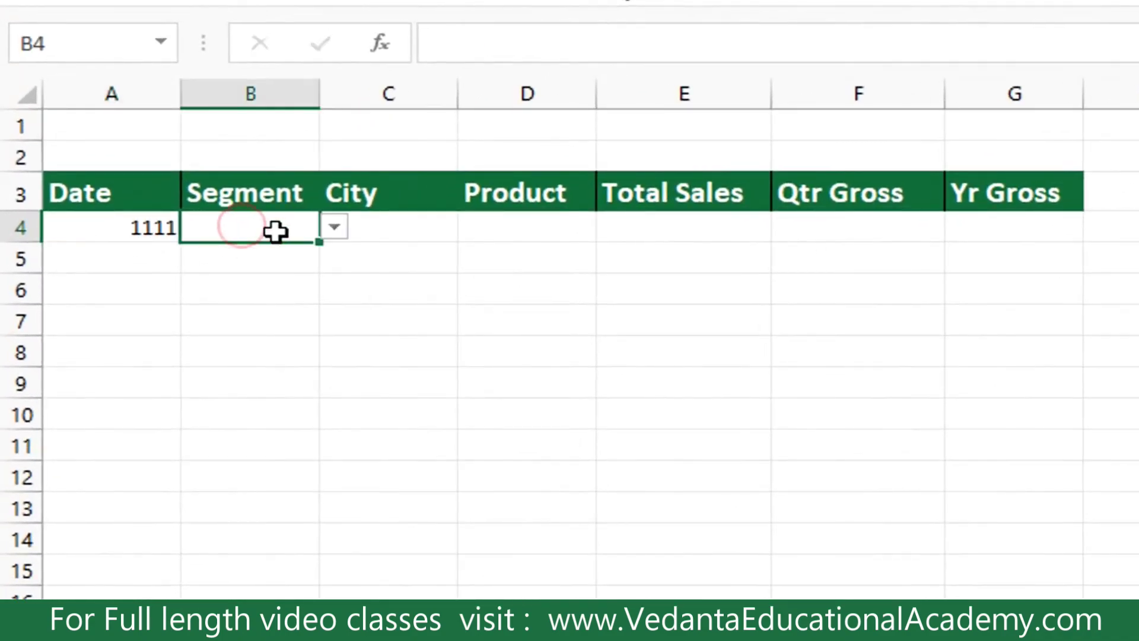
{"action": "left_click", "coordinate": [335, 227]}
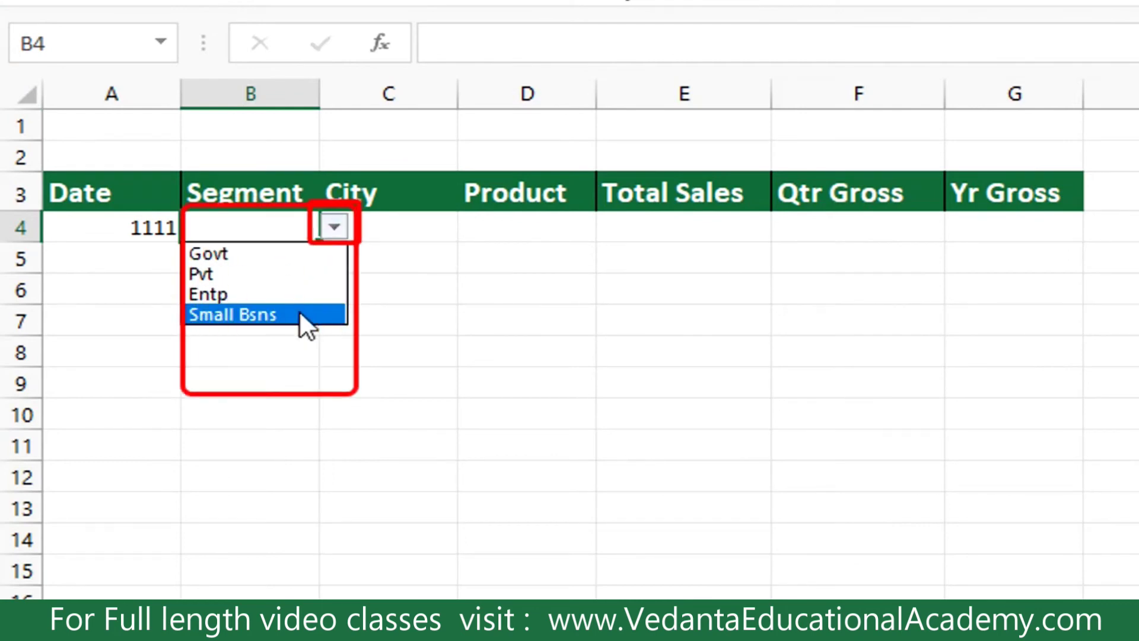
{"action": "left_click", "coordinate": [506, 363]}
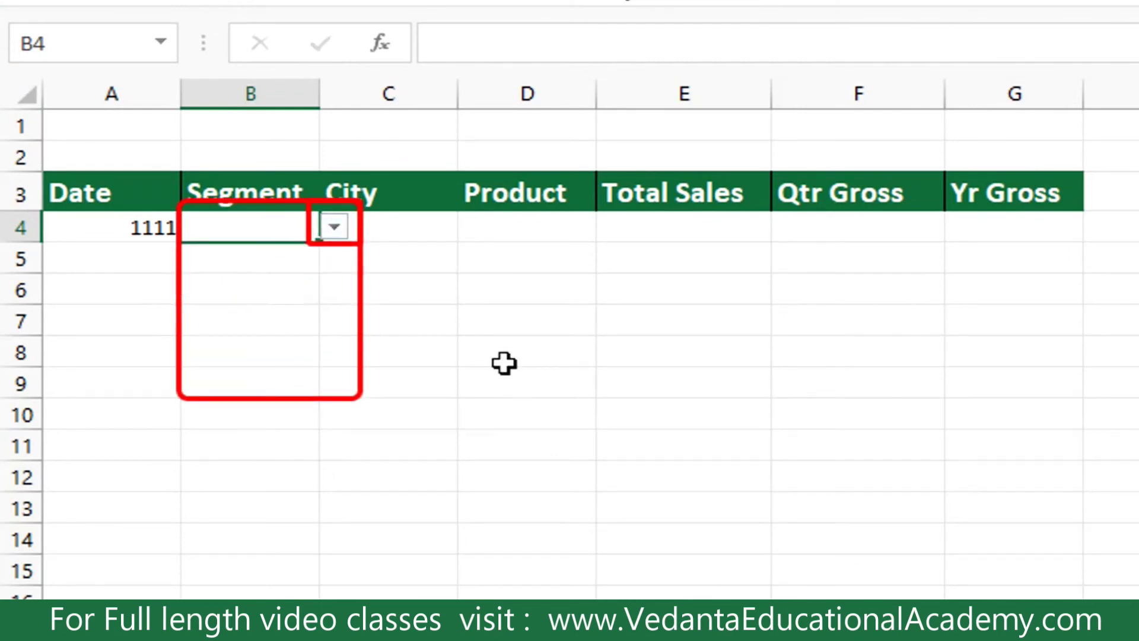
{"action": "left_click", "coordinate": [335, 226]}
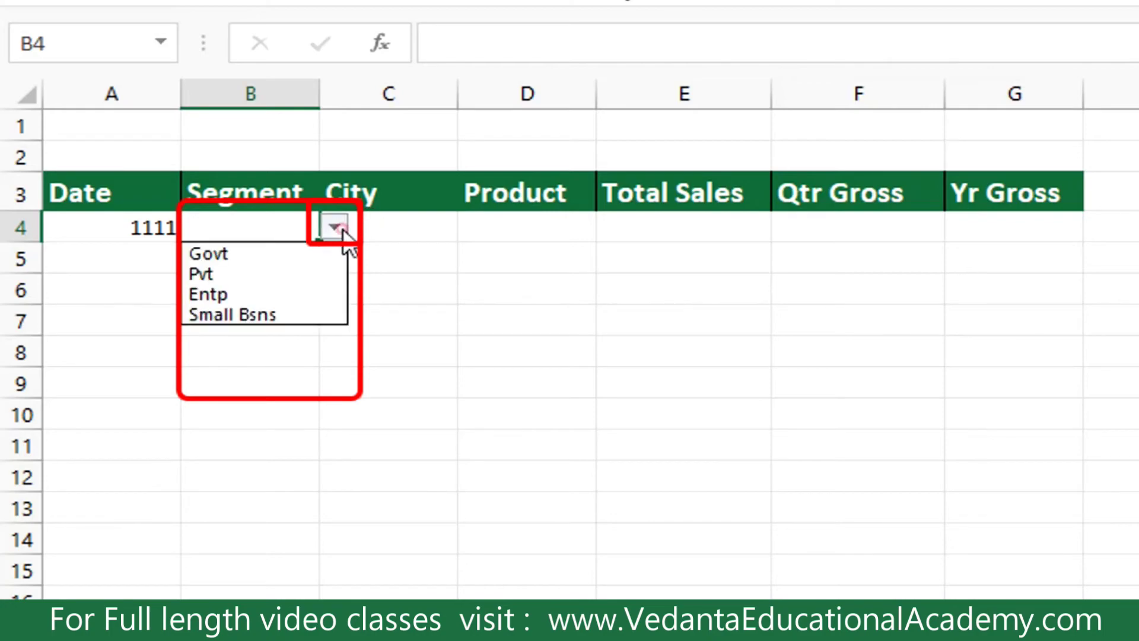
{"action": "left_click", "coordinate": [307, 255]}
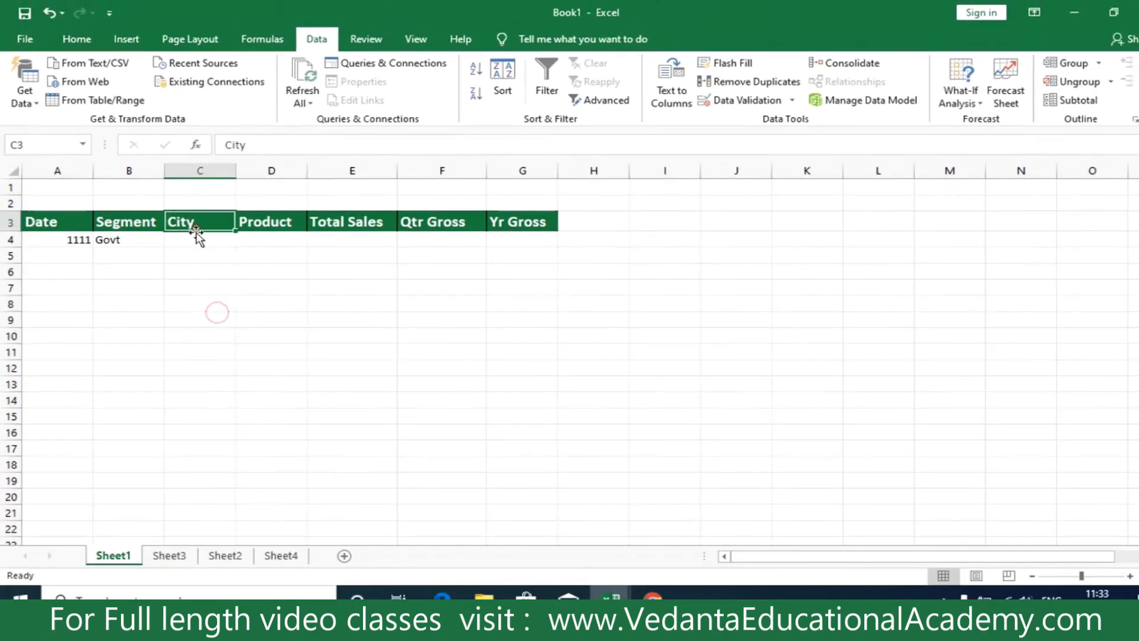
- Select the entire City column C
{"action": "left_click_drag", "start_coordinate": [195, 242], "coordinate": [190, 473]}
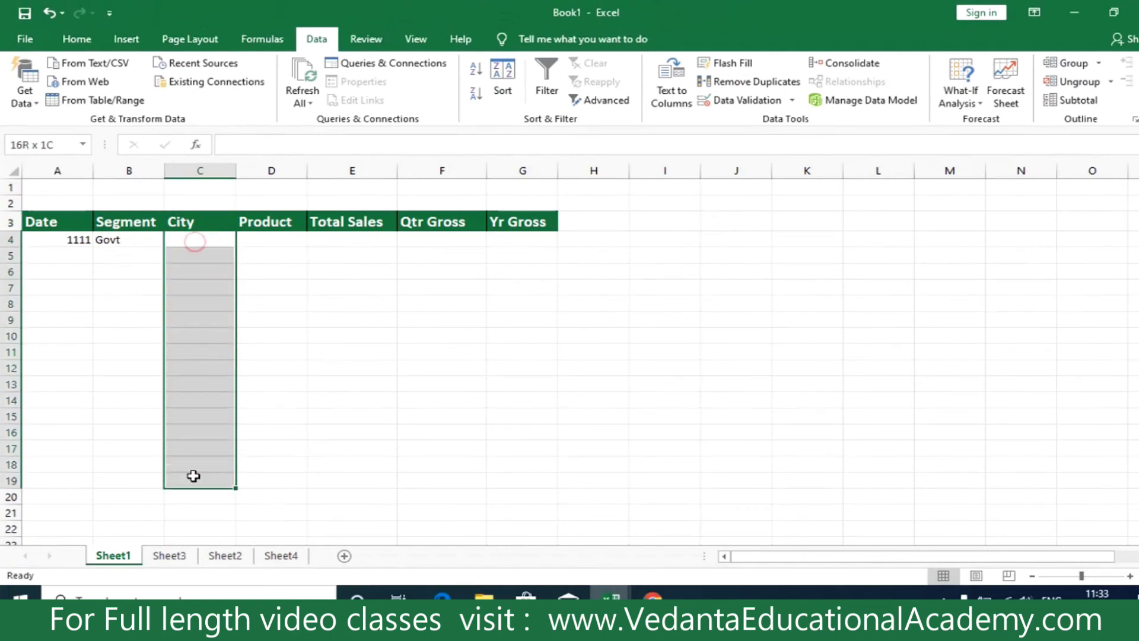
{"action": "left_click", "coordinate": [204, 172]}
{"action": "left_click", "coordinate": [204, 172]}
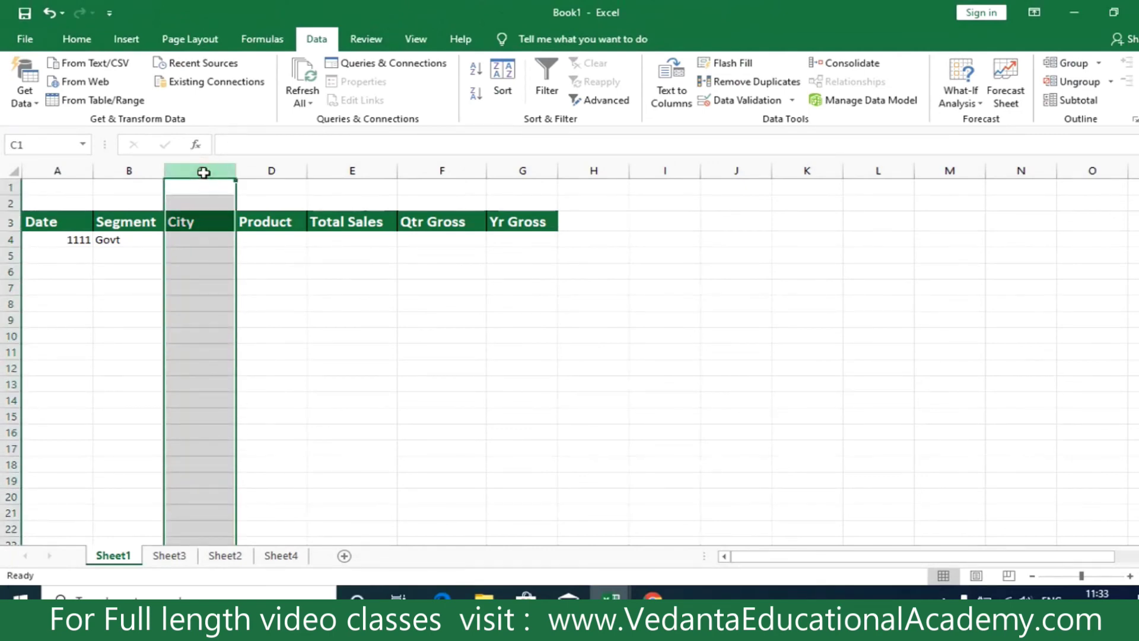
{"action": "key", "text": "alt+d"}
{"action": "key", "text": "l"}
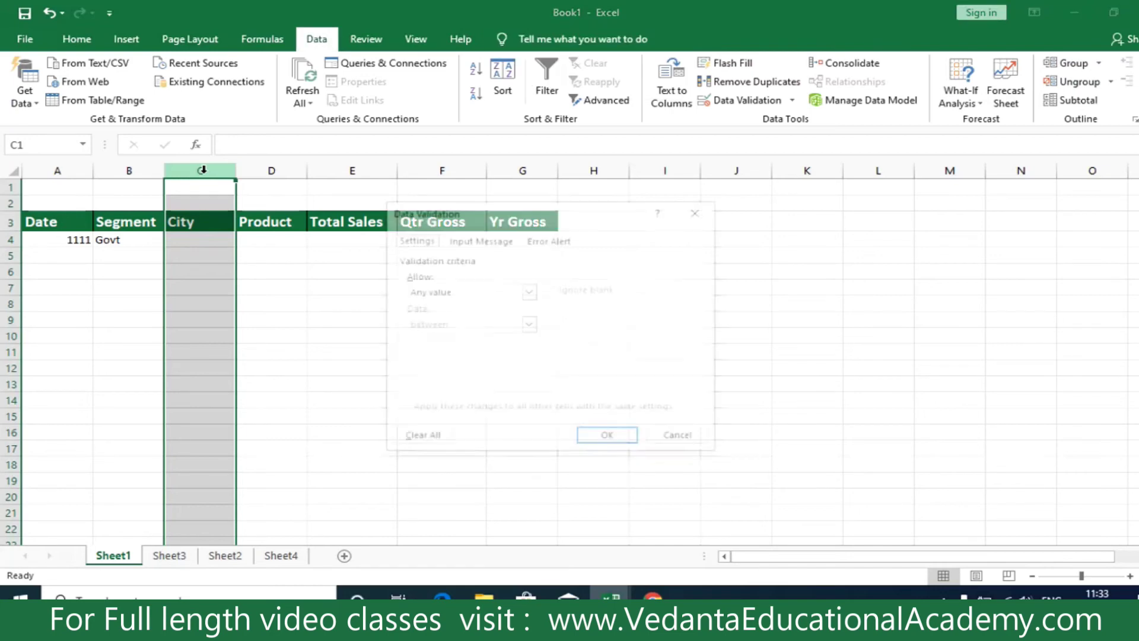
{"action": "left_click", "coordinate": [478, 293]}
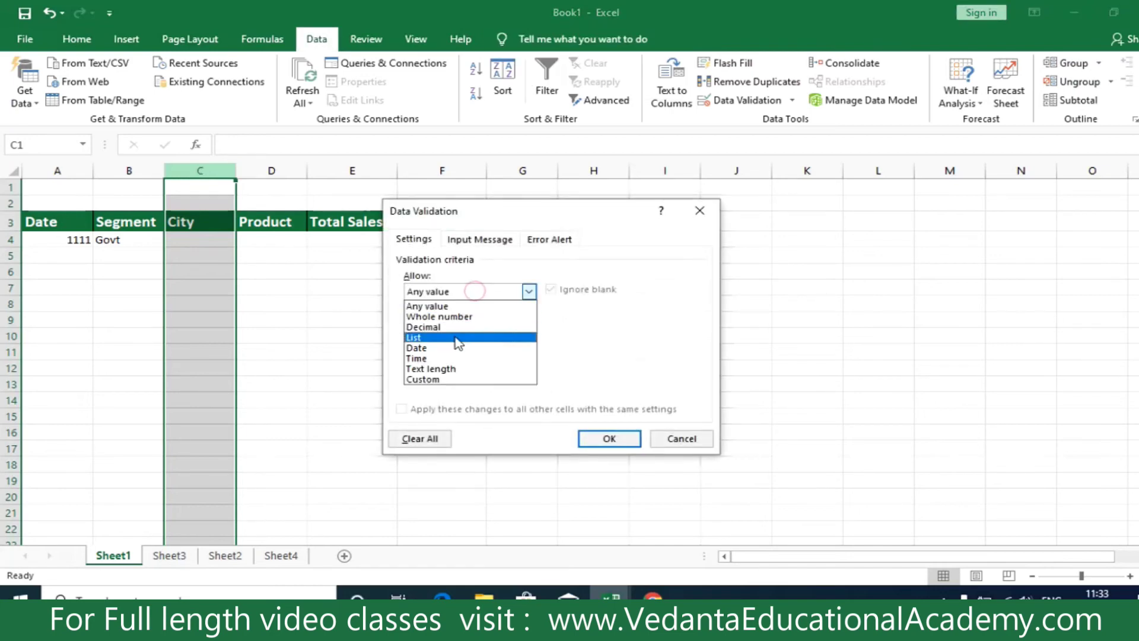
{"action": "left_click", "coordinate": [688, 217]}
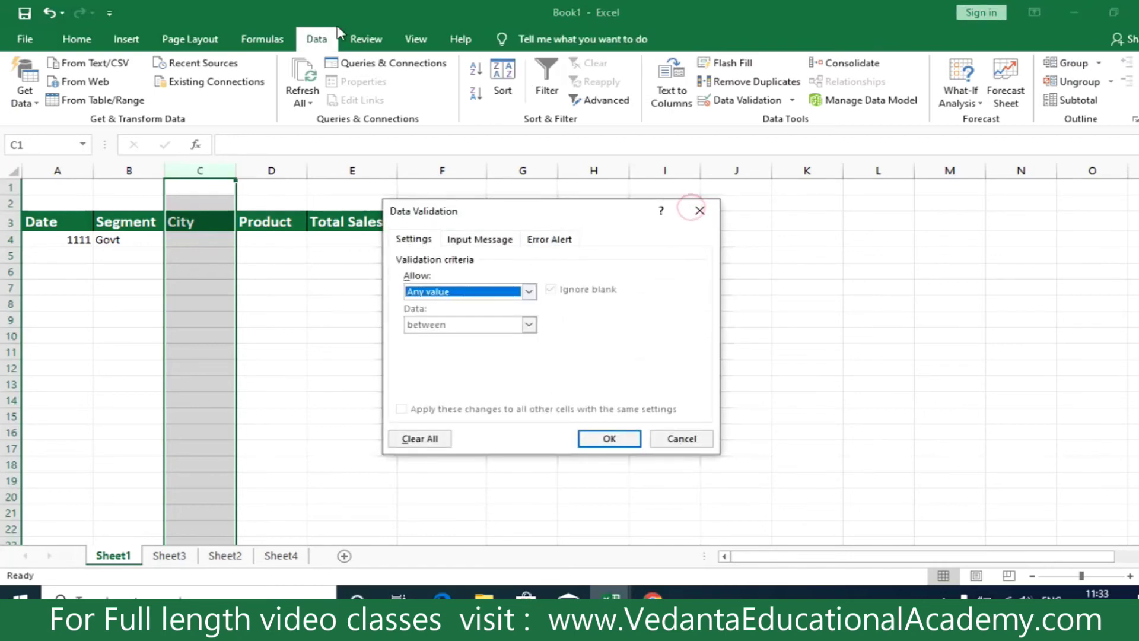
{"action": "left_click", "coordinate": [712, 217]}
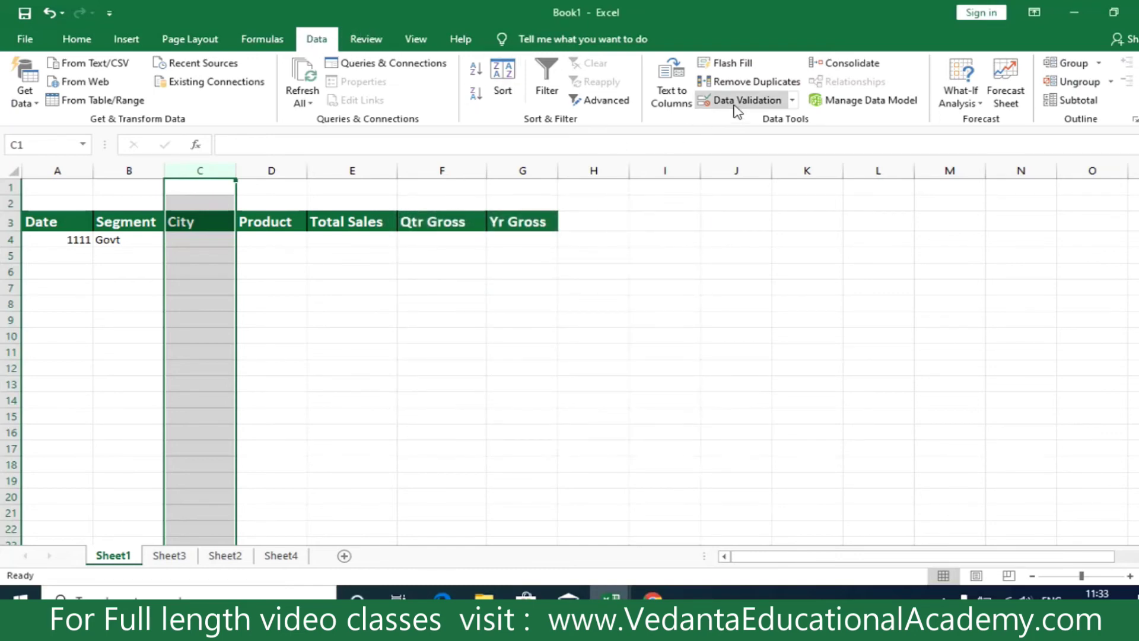
- Apply list data validation to the selected City column with =citieslist as its source
{"action": "left_click", "coordinate": [793, 101]}
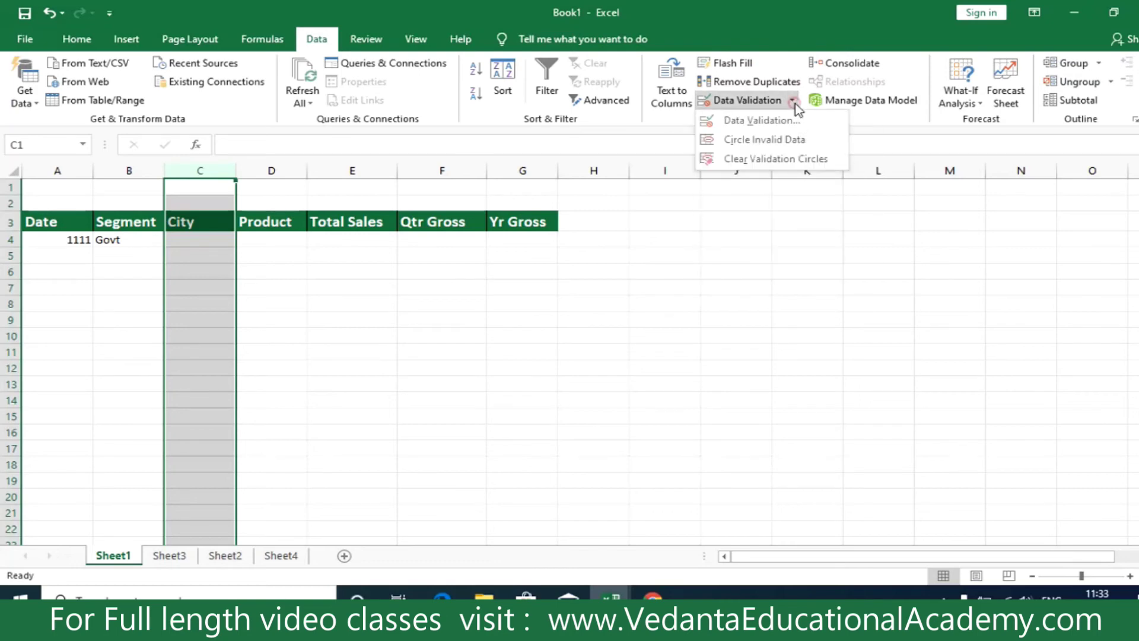
{"action": "left_click", "coordinate": [765, 120]}
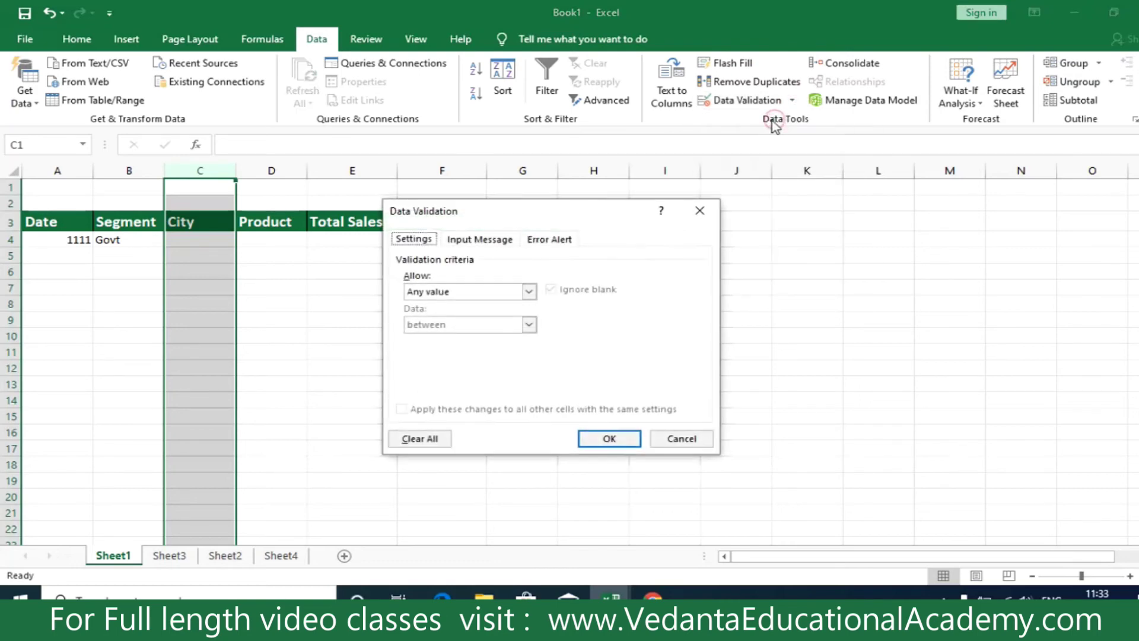
{"action": "left_click", "coordinate": [464, 290]}
{"action": "left_click", "coordinate": [461, 337]}
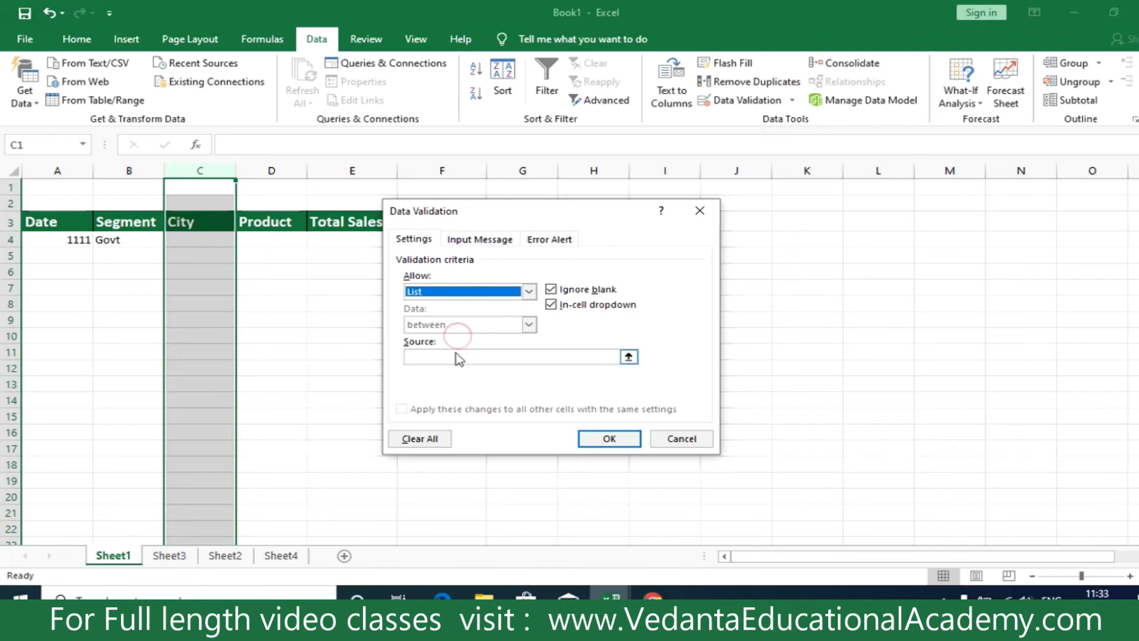
{"action": "left_click", "coordinate": [457, 359]}
{"action": "type", "text": "=citieslist"}
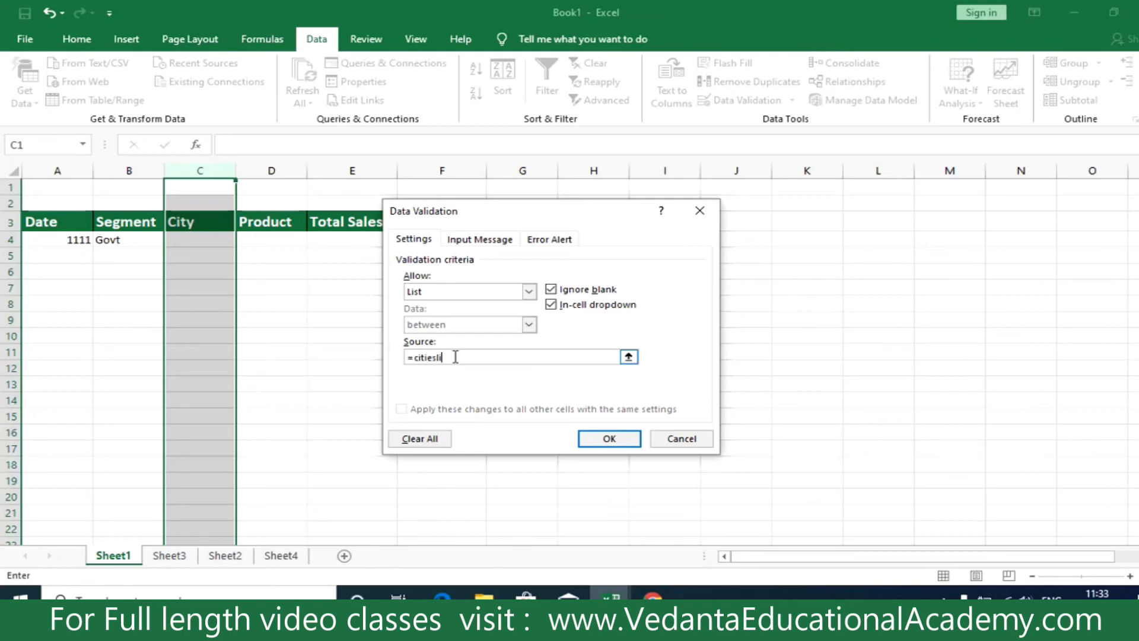
{"action": "left_click", "coordinate": [629, 443]}
{"action": "left_click", "coordinate": [399, 370]}
- Pick Hyderabad from the city drop-down list in C4 and move on to the Product cell D4
{"action": "left_click", "coordinate": [198, 238]}
{"action": "left_click", "coordinate": [243, 239]}
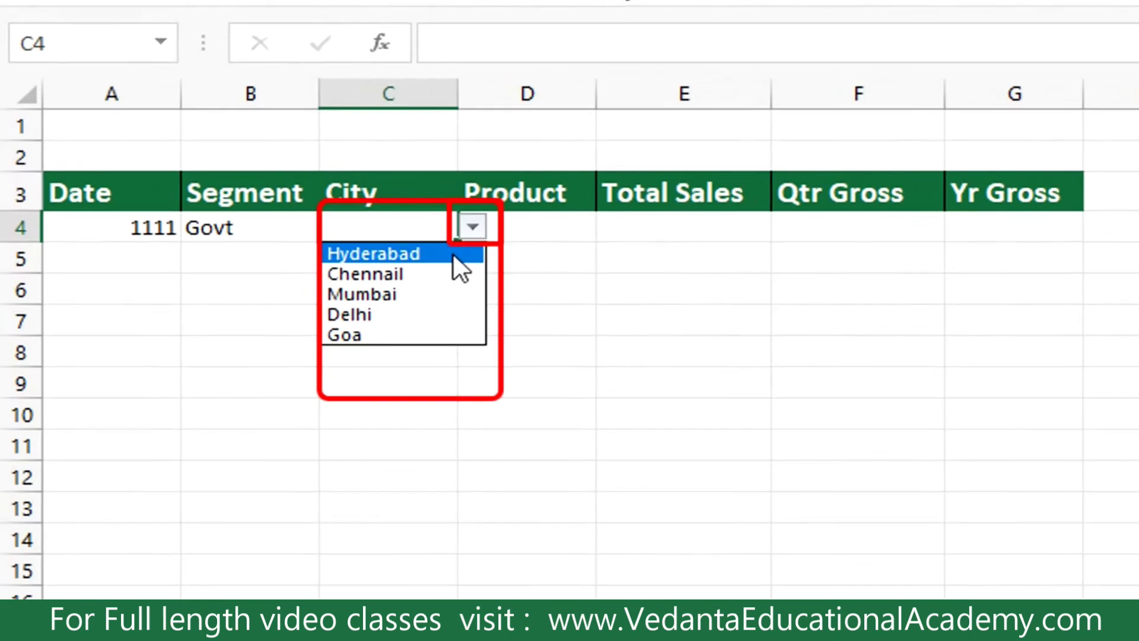
{"action": "left_click", "coordinate": [453, 254]}
{"action": "left_click", "coordinate": [521, 234]}
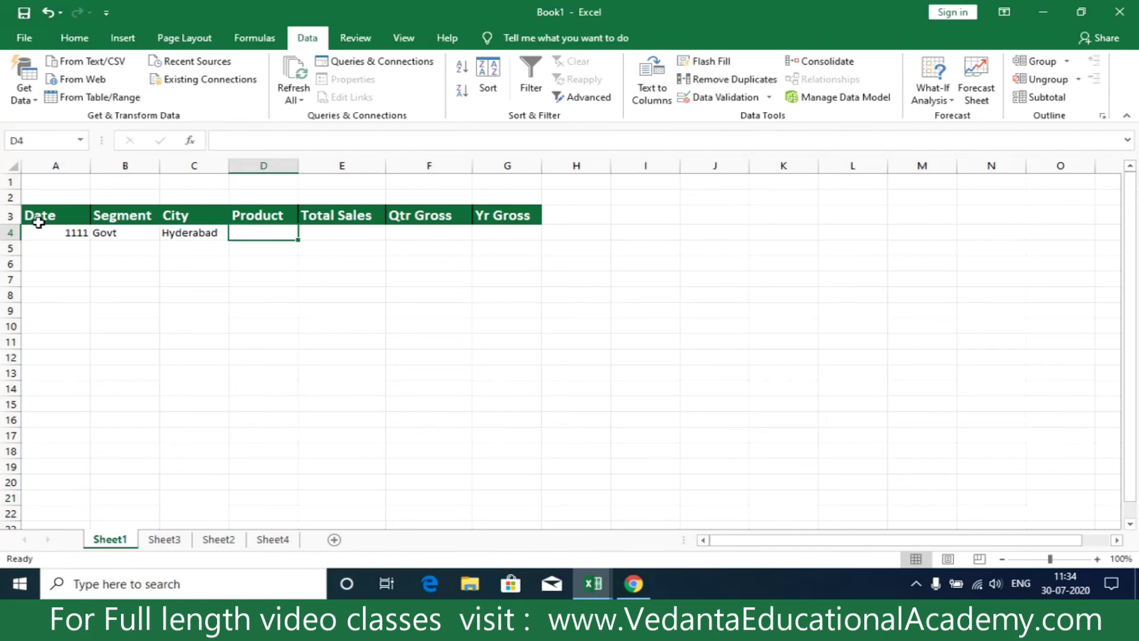
- Check the source lists for segments and cities on Sheet3, and return to the sales table on Sheet1
{"action": "left_click", "coordinate": [164, 538]}
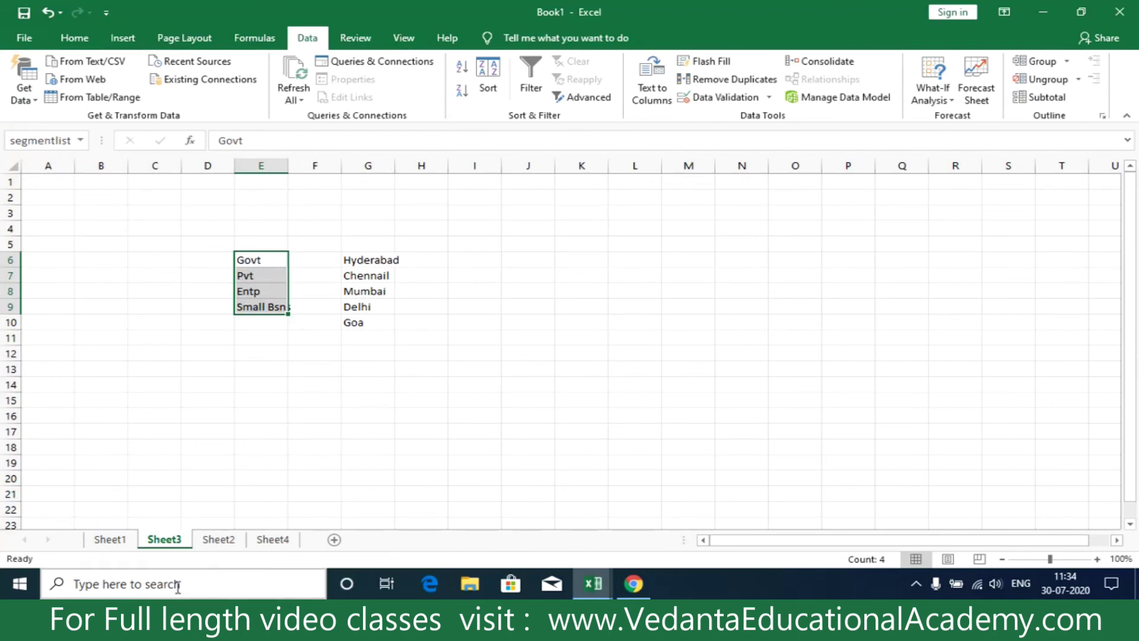
{"action": "left_click", "coordinate": [109, 540]}
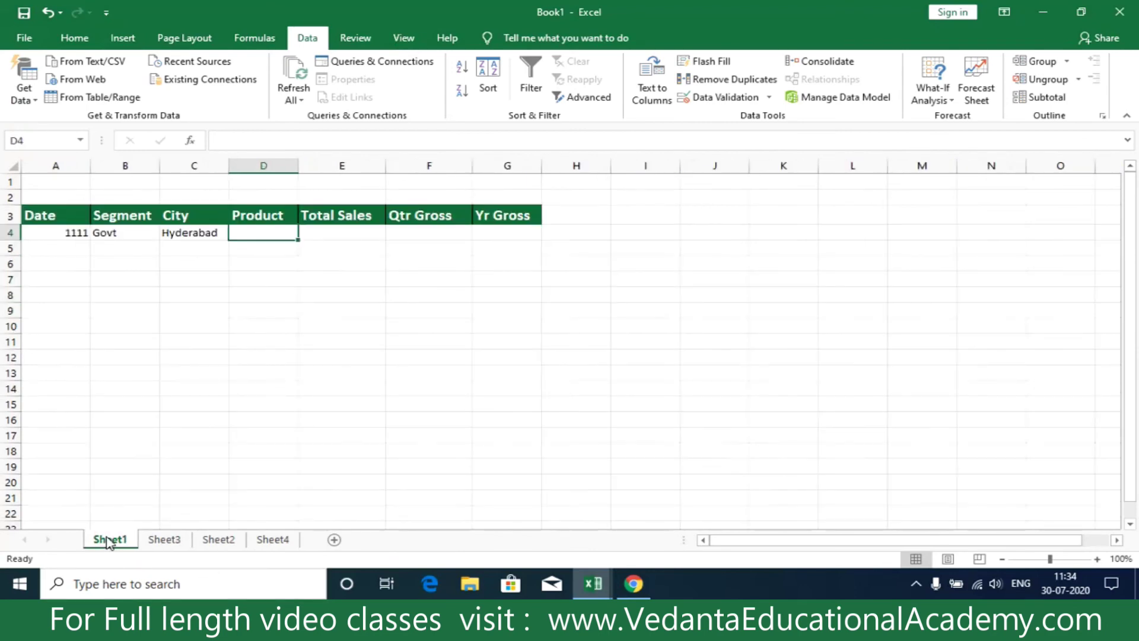
- Remove the list restriction from the entire Segment column B by setting its data validation to allow any value
{"action": "left_click", "coordinate": [132, 160]}
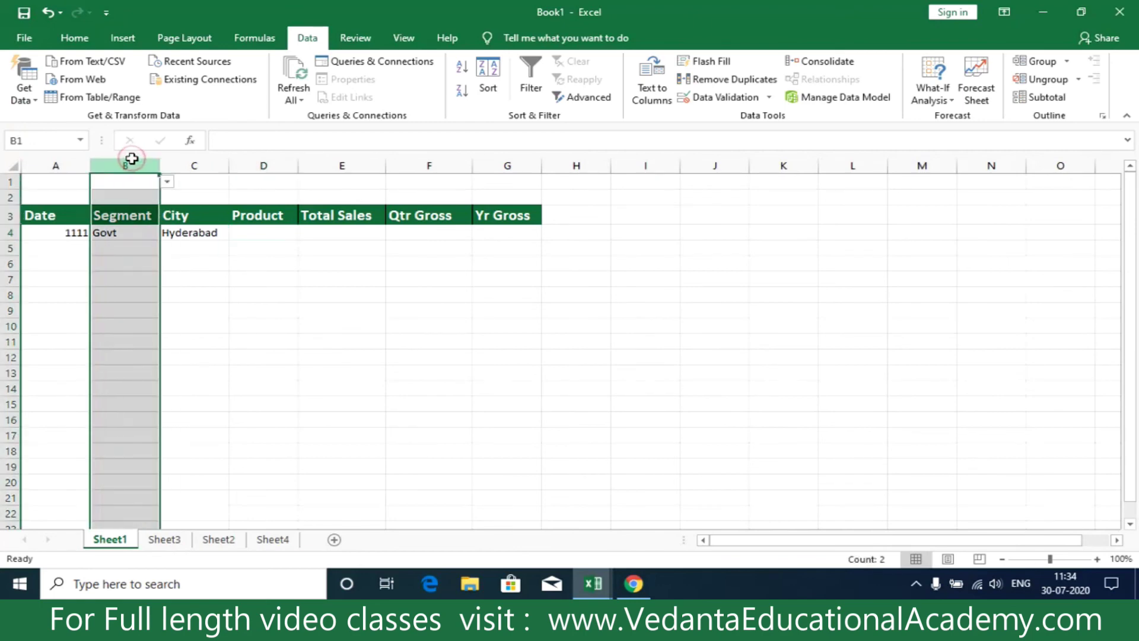
{"action": "key", "text": "alt+d"}
{"action": "key", "text": "l"}
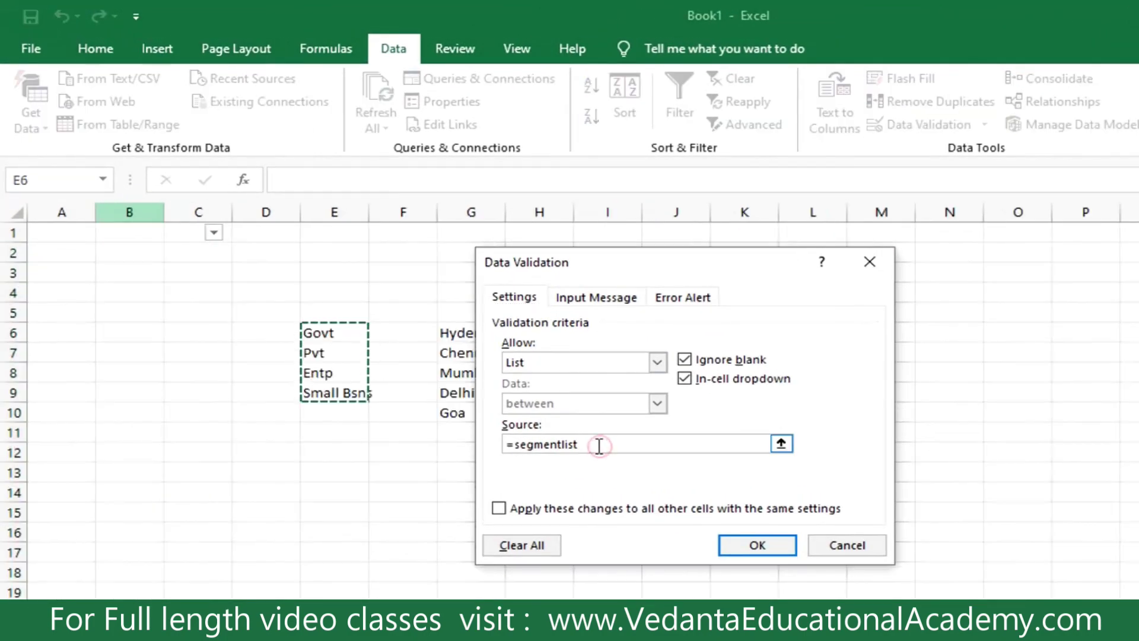
{"action": "left_click", "coordinate": [593, 445]}
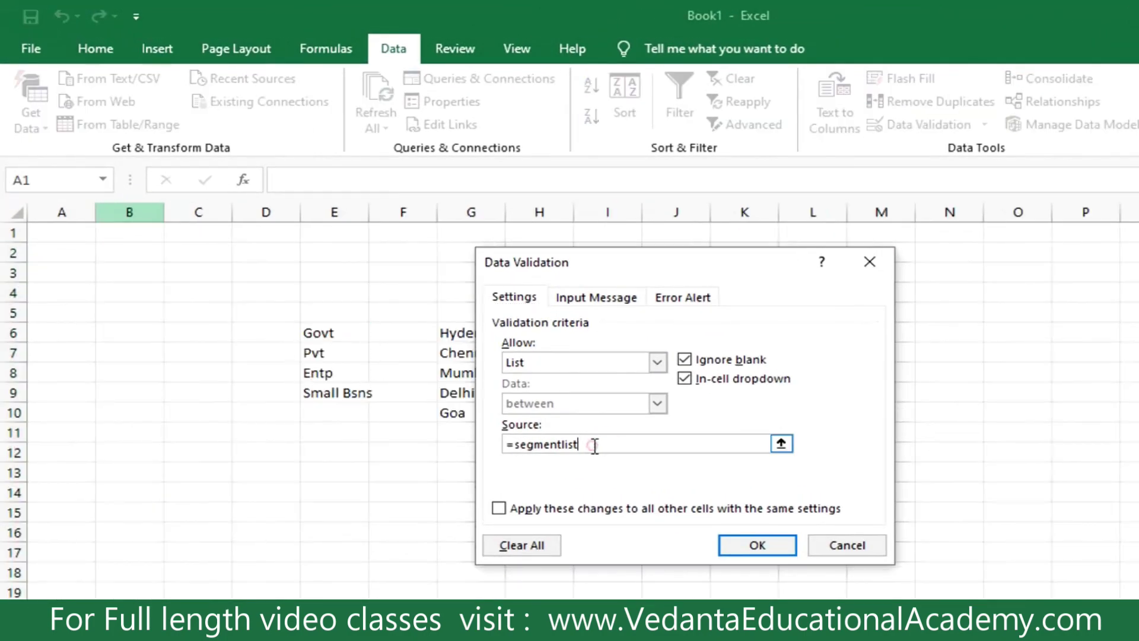
{"action": "left_click", "coordinate": [658, 362]}
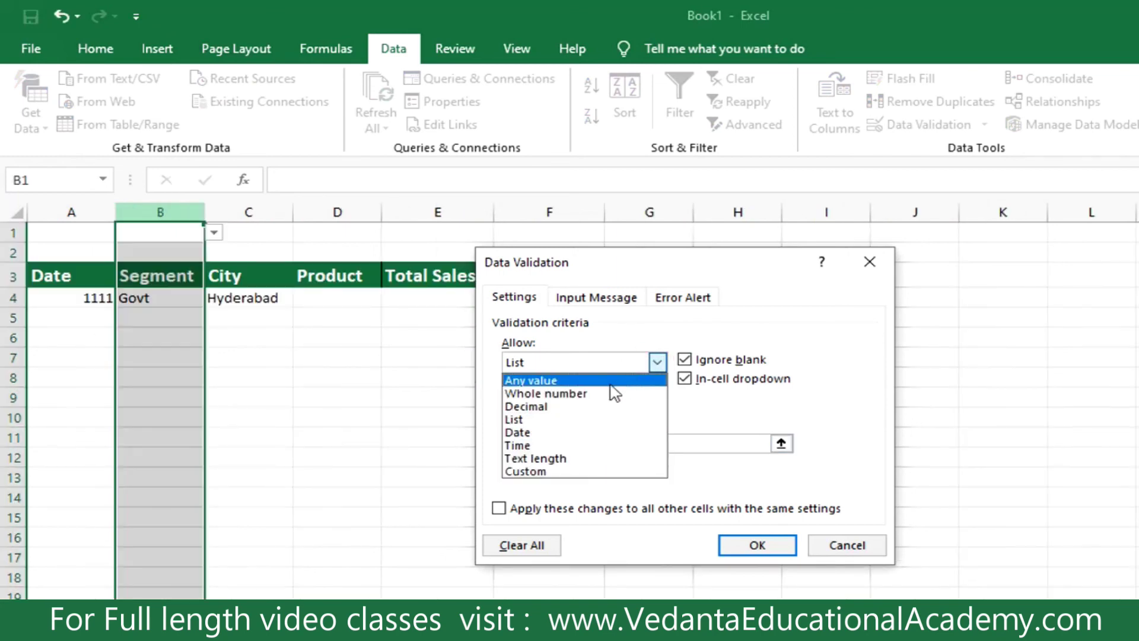
{"action": "left_click", "coordinate": [611, 383]}
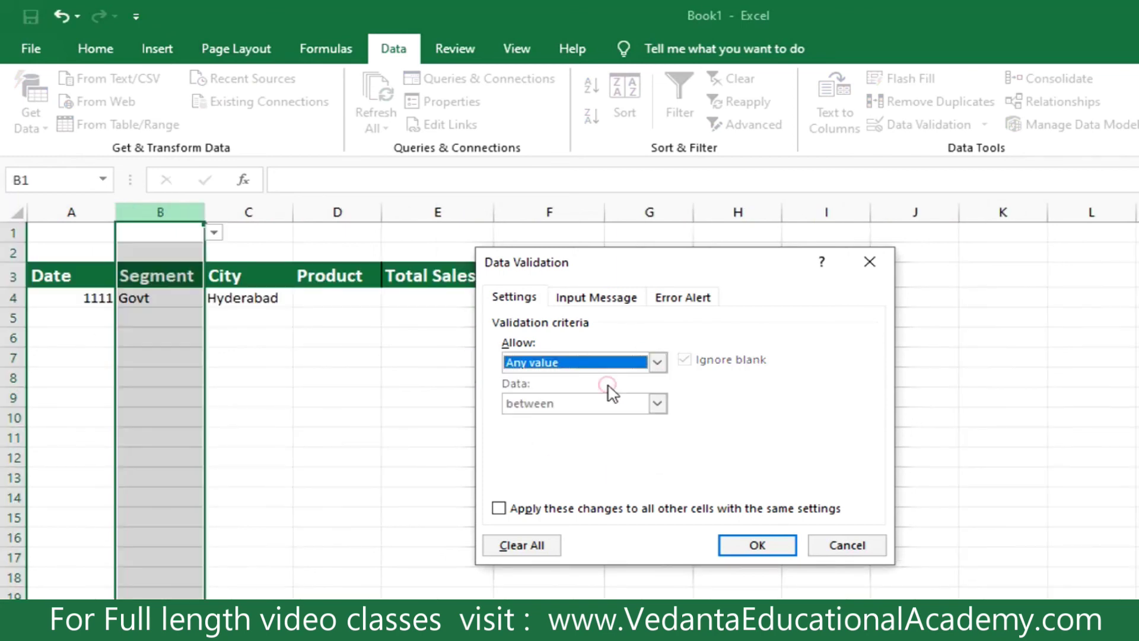
{"action": "left_click", "coordinate": [755, 545]}
{"action": "left_click", "coordinate": [327, 457]}
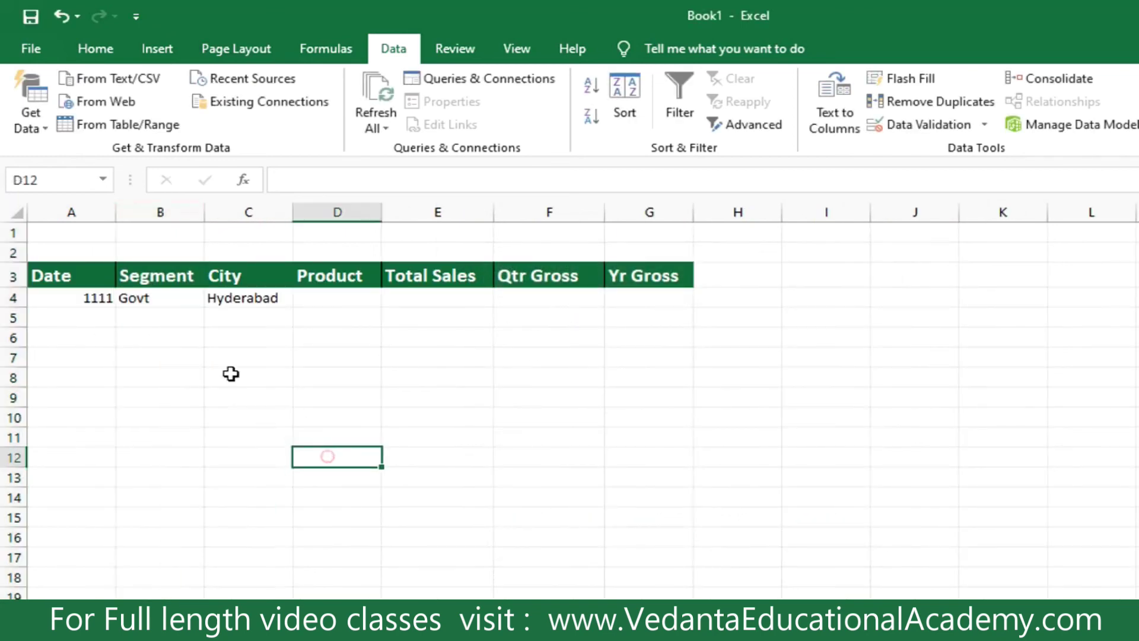
- Test free text entry in the Segment column with dfgfds in B4, sdgfdsdsfs in B9 and df in B14
{"action": "left_click", "coordinate": [142, 296]}
{"action": "type", "text": "dfgfds"}
{"action": "left_click", "coordinate": [169, 332]}
{"action": "left_click", "coordinate": [172, 396]}
{"action": "type", "text": "sdgfdsdsfs"}
{"action": "left_click", "coordinate": [170, 498]}
{"action": "type", "text": "df"}
- Check whether the City column still offers its drop-down list in cells C4 and C7
{"action": "left_click", "coordinate": [261, 298]}
{"action": "left_click", "coordinate": [302, 298]}
{"action": "left_click", "coordinate": [408, 386]}
{"action": "left_click", "coordinate": [237, 390]}
{"action": "left_click", "coordinate": [267, 356]}
{"action": "left_click", "coordinate": [302, 358]}
{"action": "left_click", "coordinate": [302, 357]}
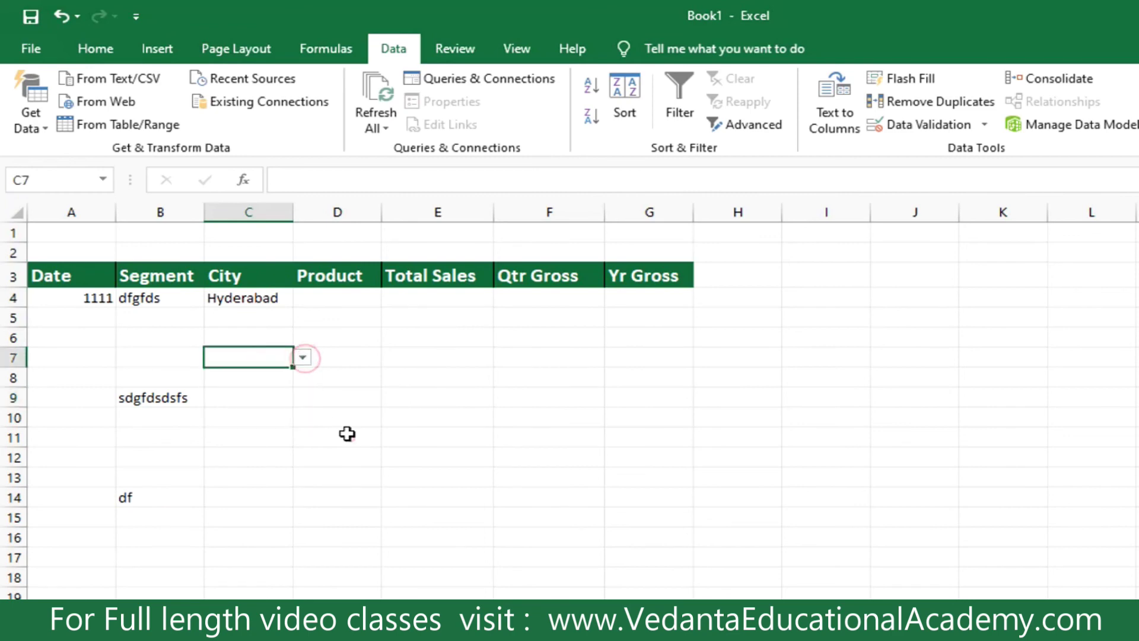
- Remove the list restriction from the entire City column C by setting its data validation to allow any value
{"action": "left_click", "coordinate": [249, 214]}
{"action": "key", "text": "alt+d"}
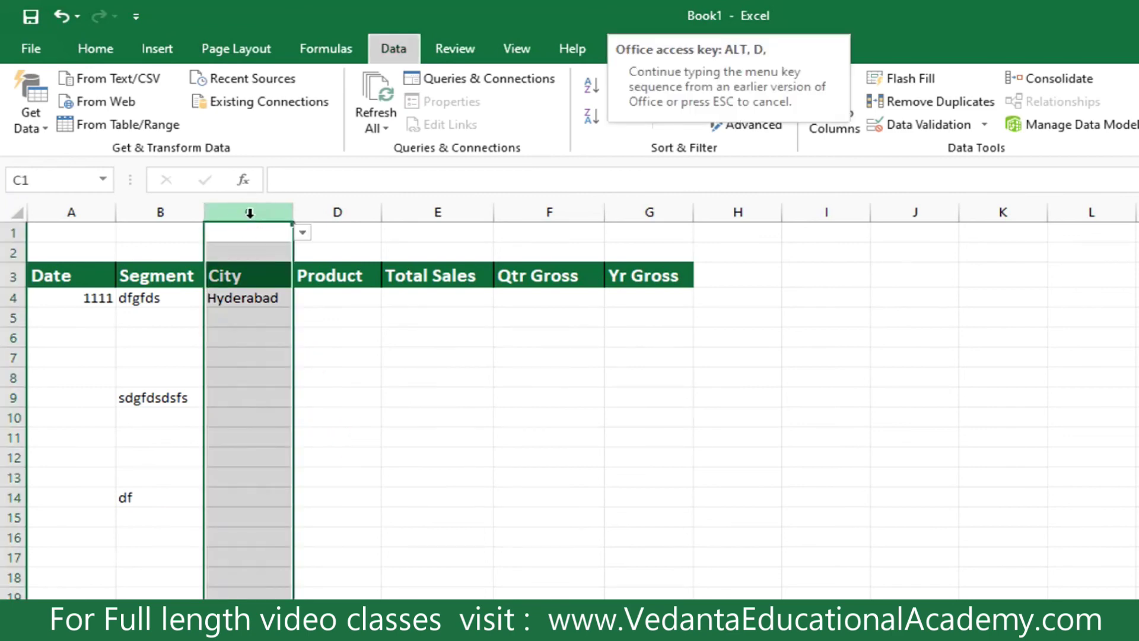
{"action": "key", "text": "l"}
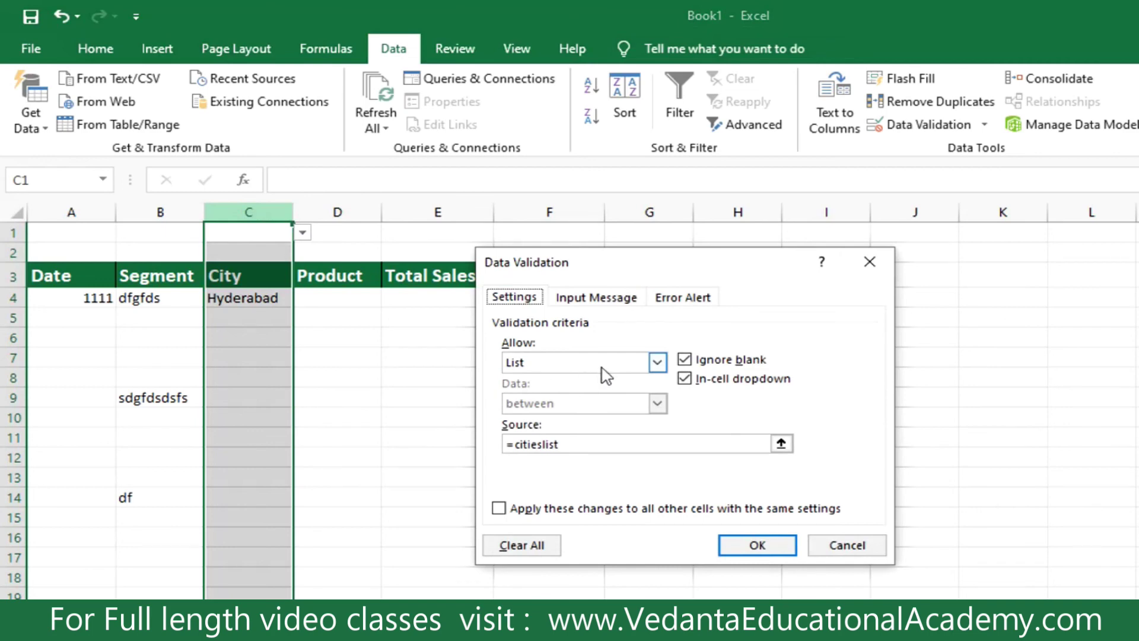
{"action": "left_click", "coordinate": [658, 362]}
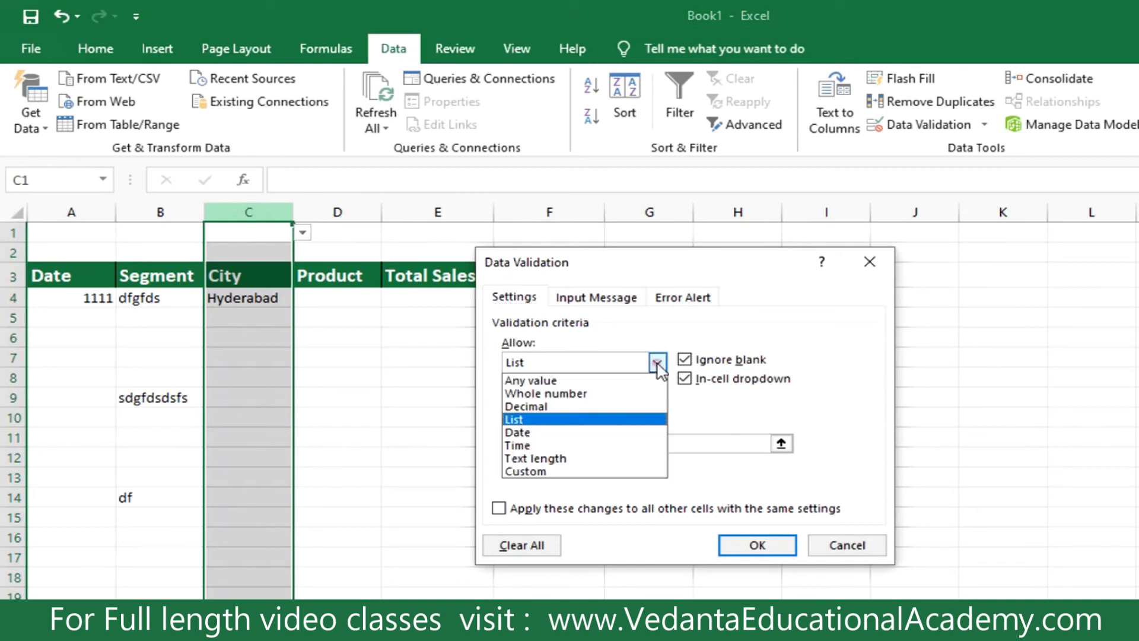
{"action": "left_click", "coordinate": [617, 383]}
{"action": "left_click", "coordinate": [763, 542]}
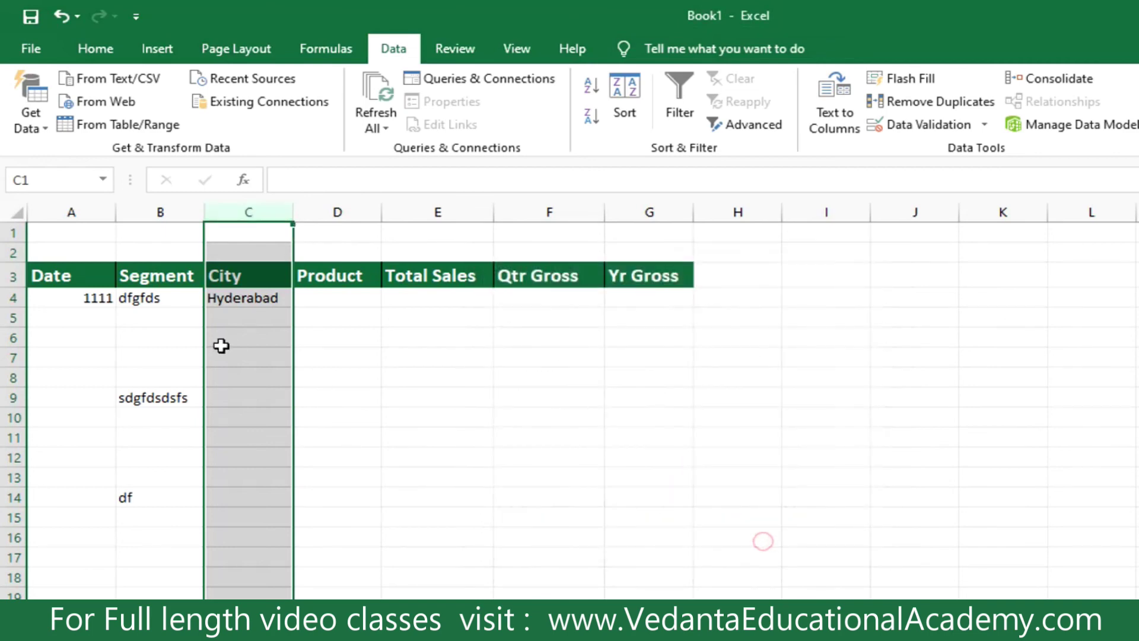
- Test free text entry in the City column with dfgfdg in C10 and dfg in C13
{"action": "left_click", "coordinate": [275, 353]}
{"action": "left_click", "coordinate": [251, 414]}
{"action": "type", "text": "dfgfdg"}
{"action": "left_click", "coordinate": [253, 350]}
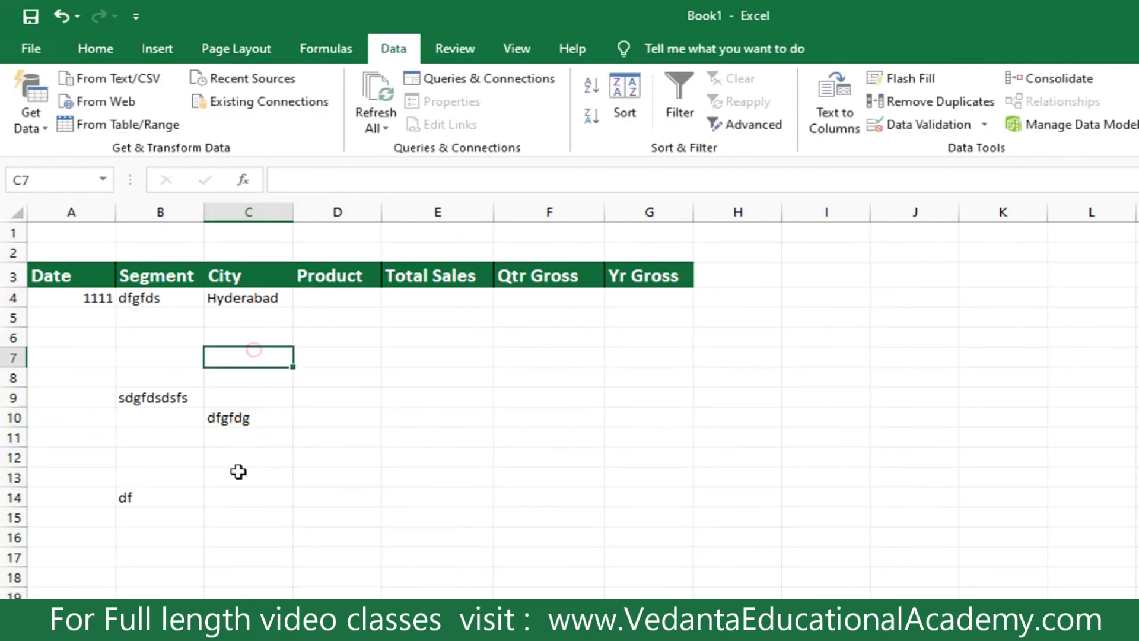
{"action": "left_click", "coordinate": [241, 475]}
{"action": "type", "text": "dfg"}
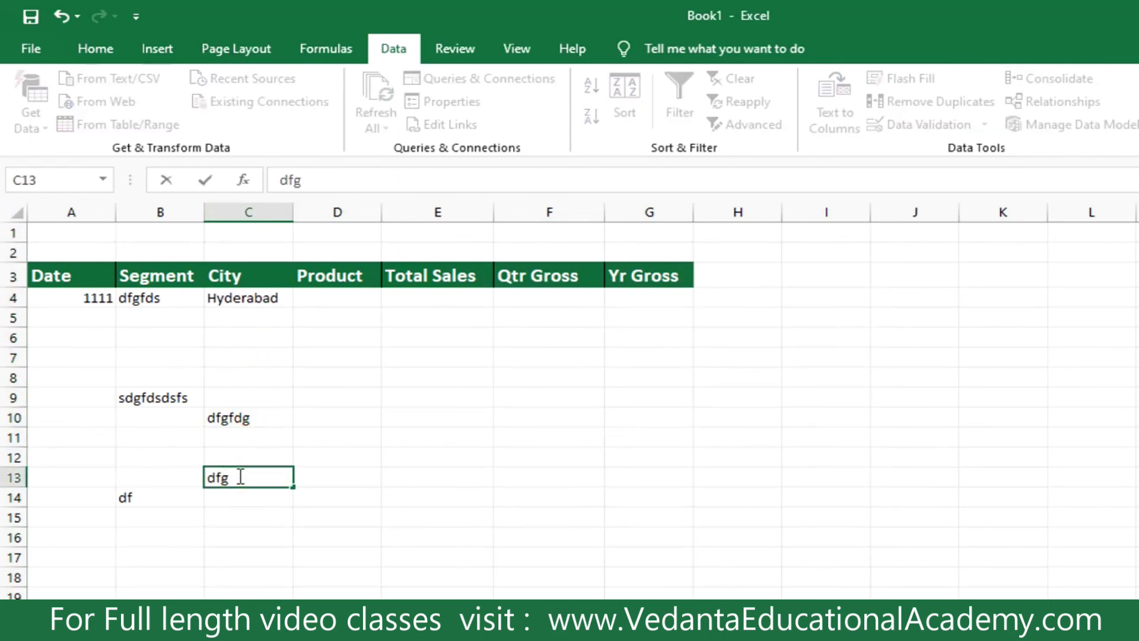